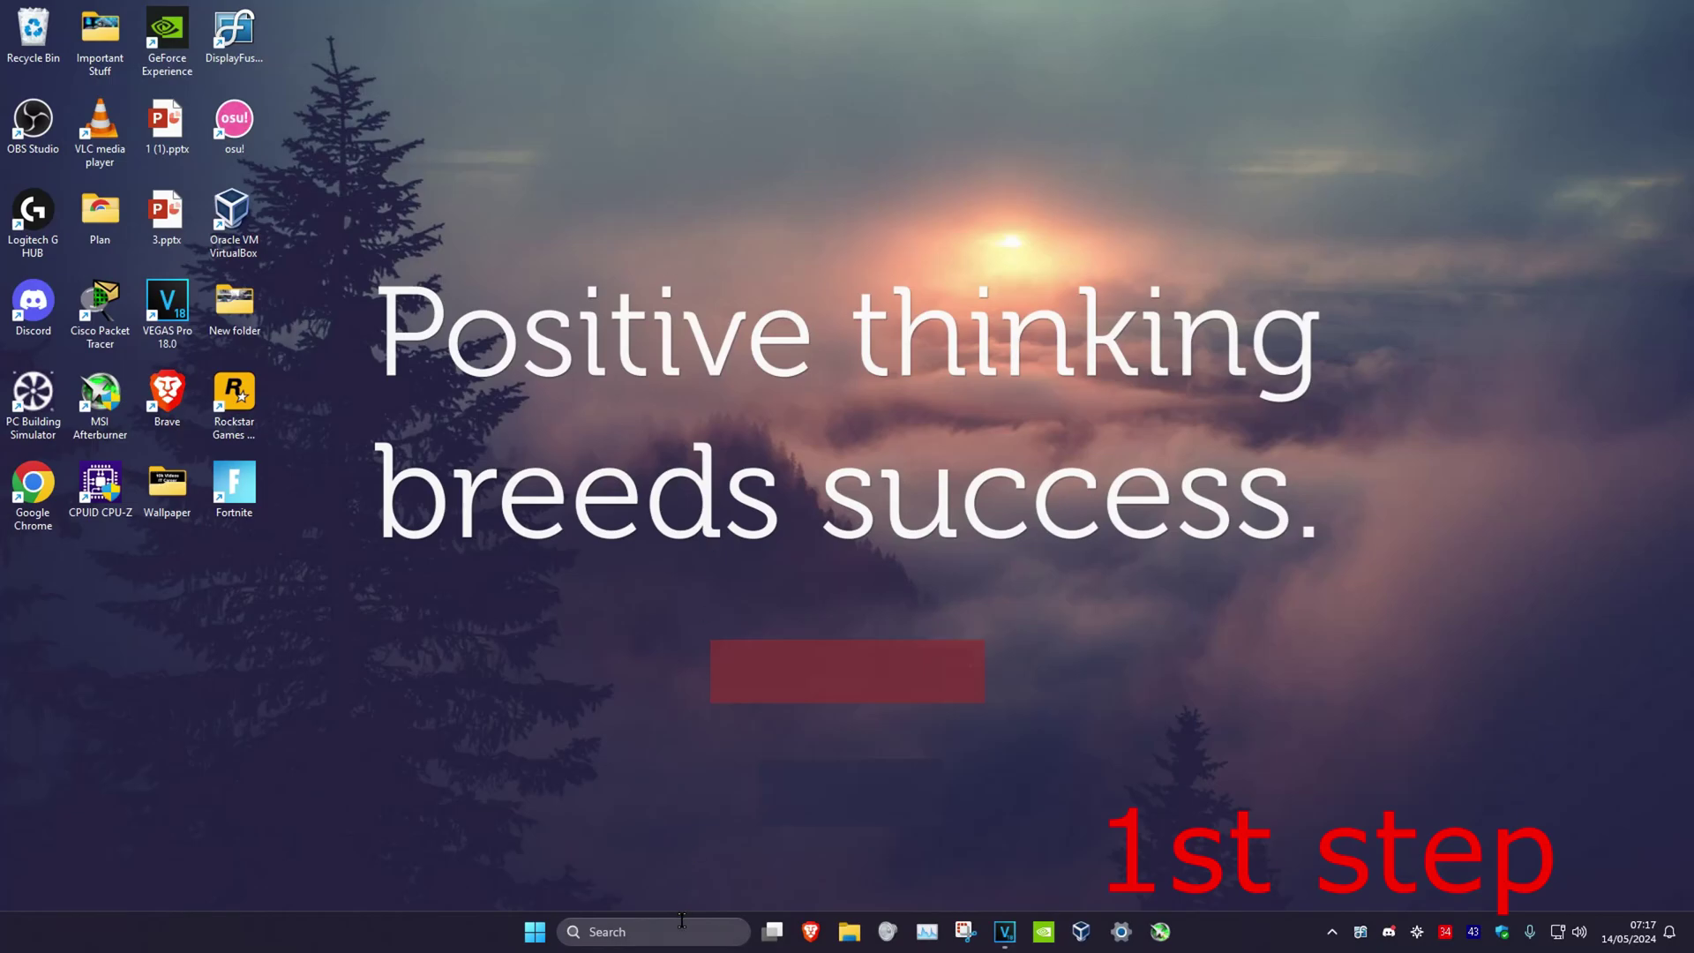
Step: Open System Information and read system model B450M DS3H and BIOS version F62
left_click(683, 919)
type("system information")
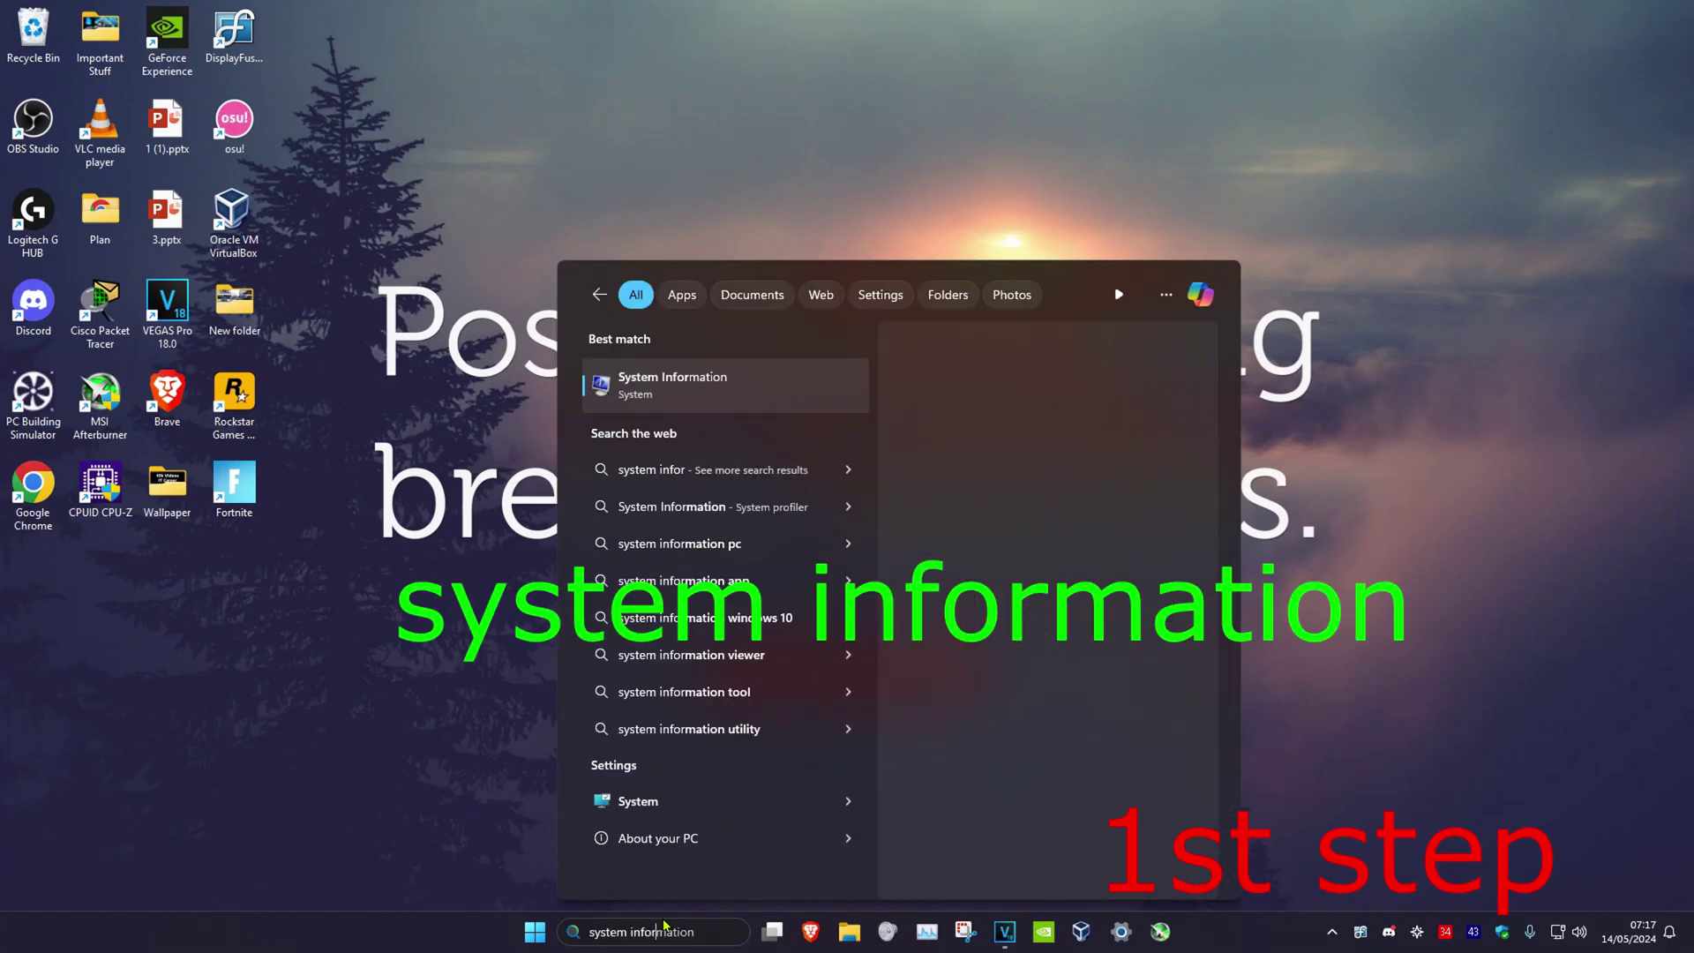
key("Return")
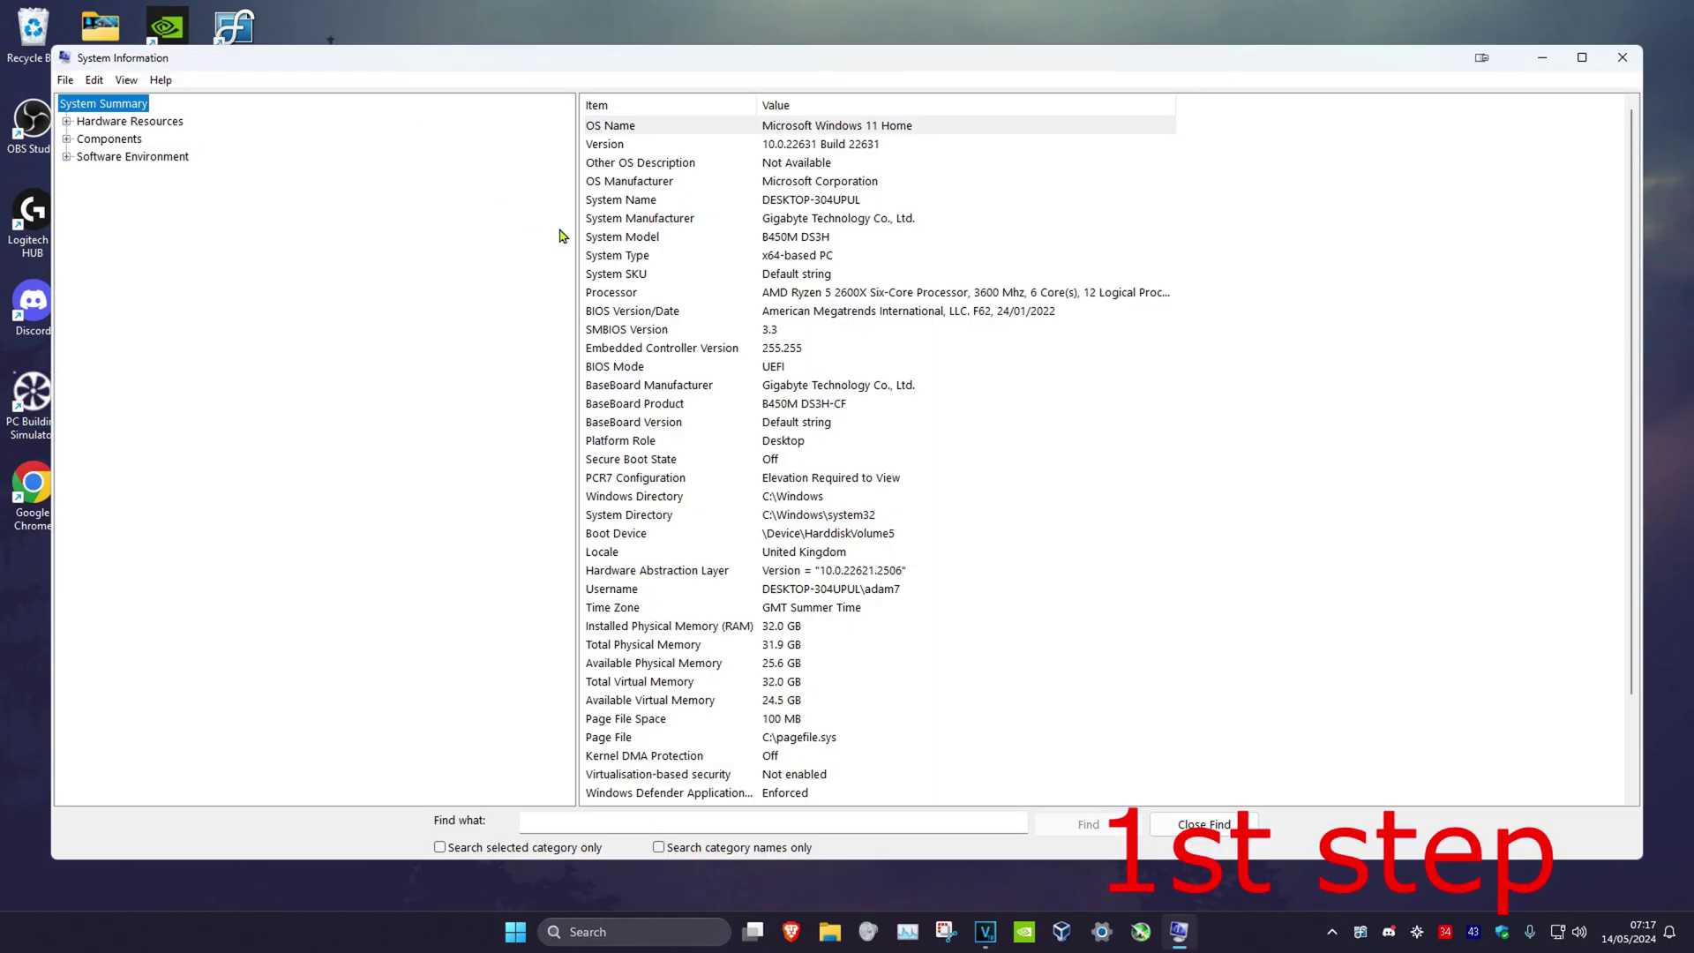
left_click(985, 320)
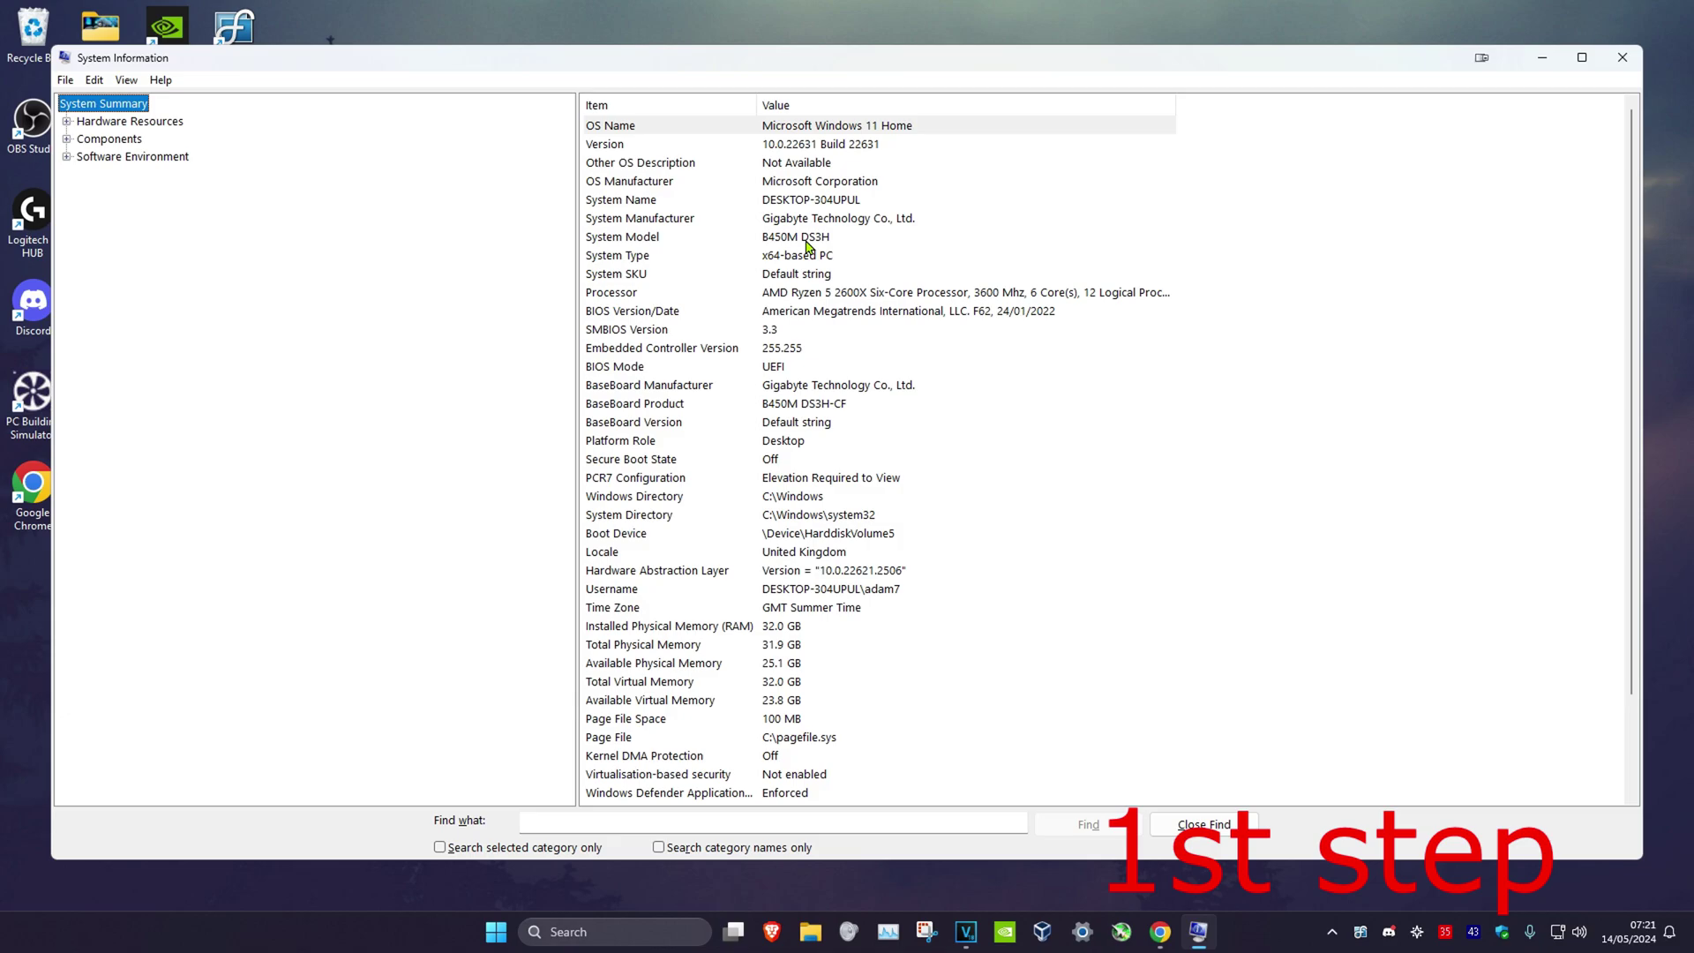
left_click(1161, 932)
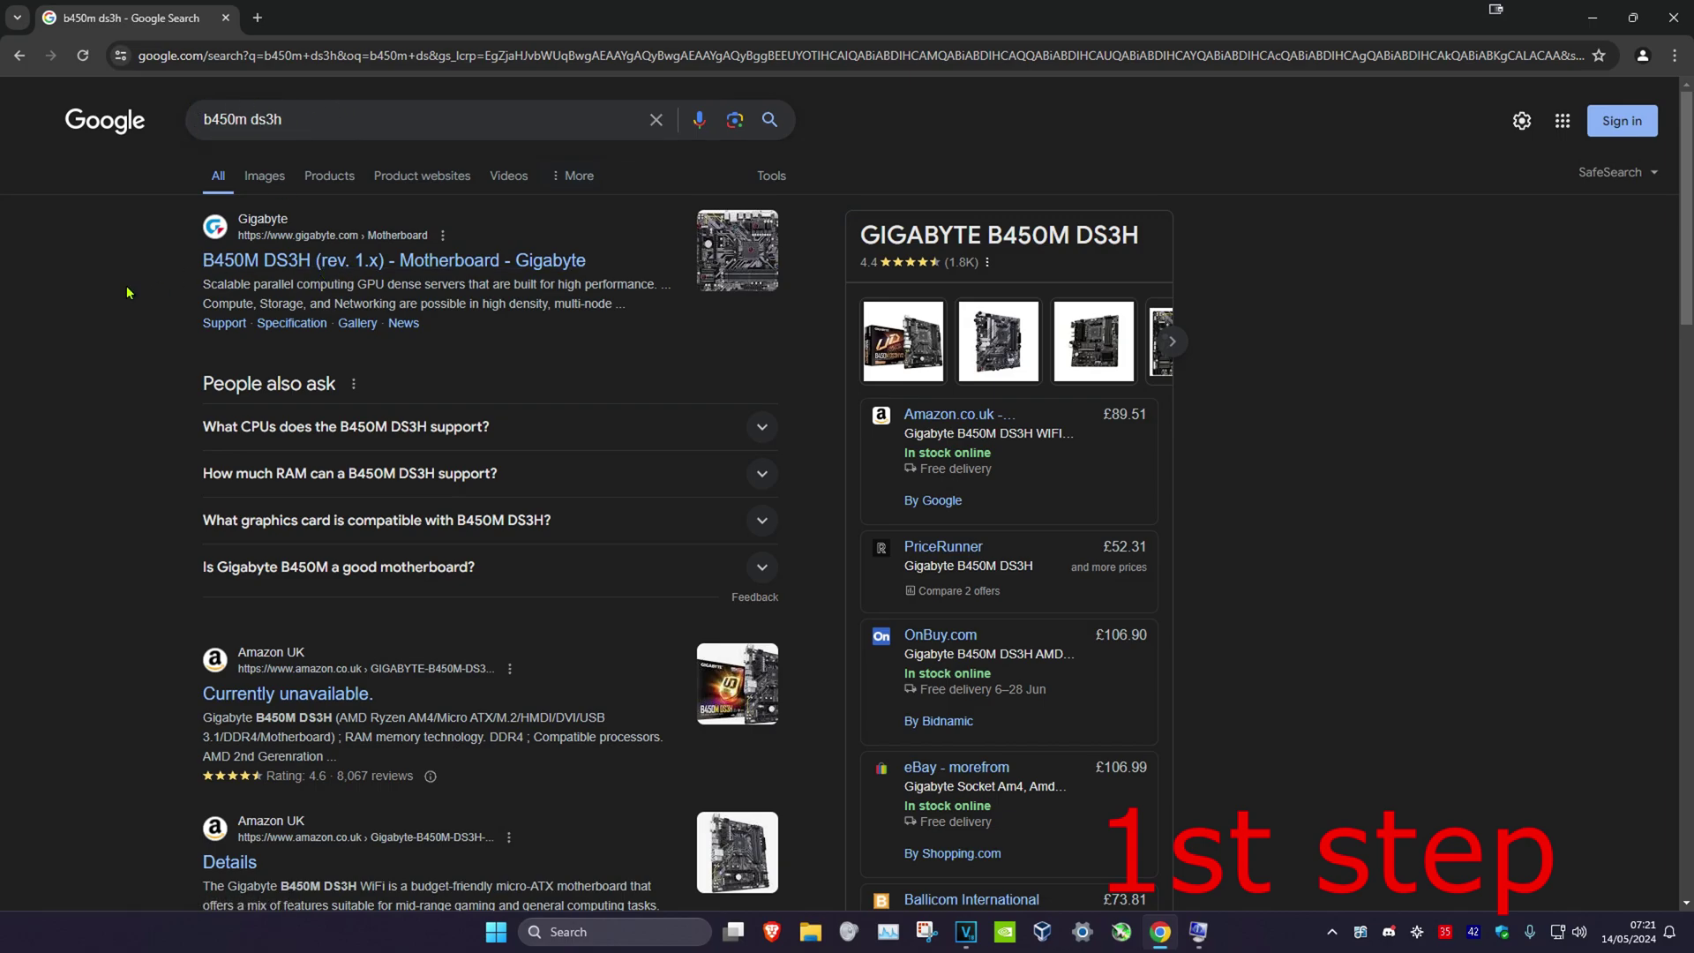
Step: Open Gigabyte's B450M DS3H (rev. 1.x) product page and its CPU Support list
left_click(374, 272)
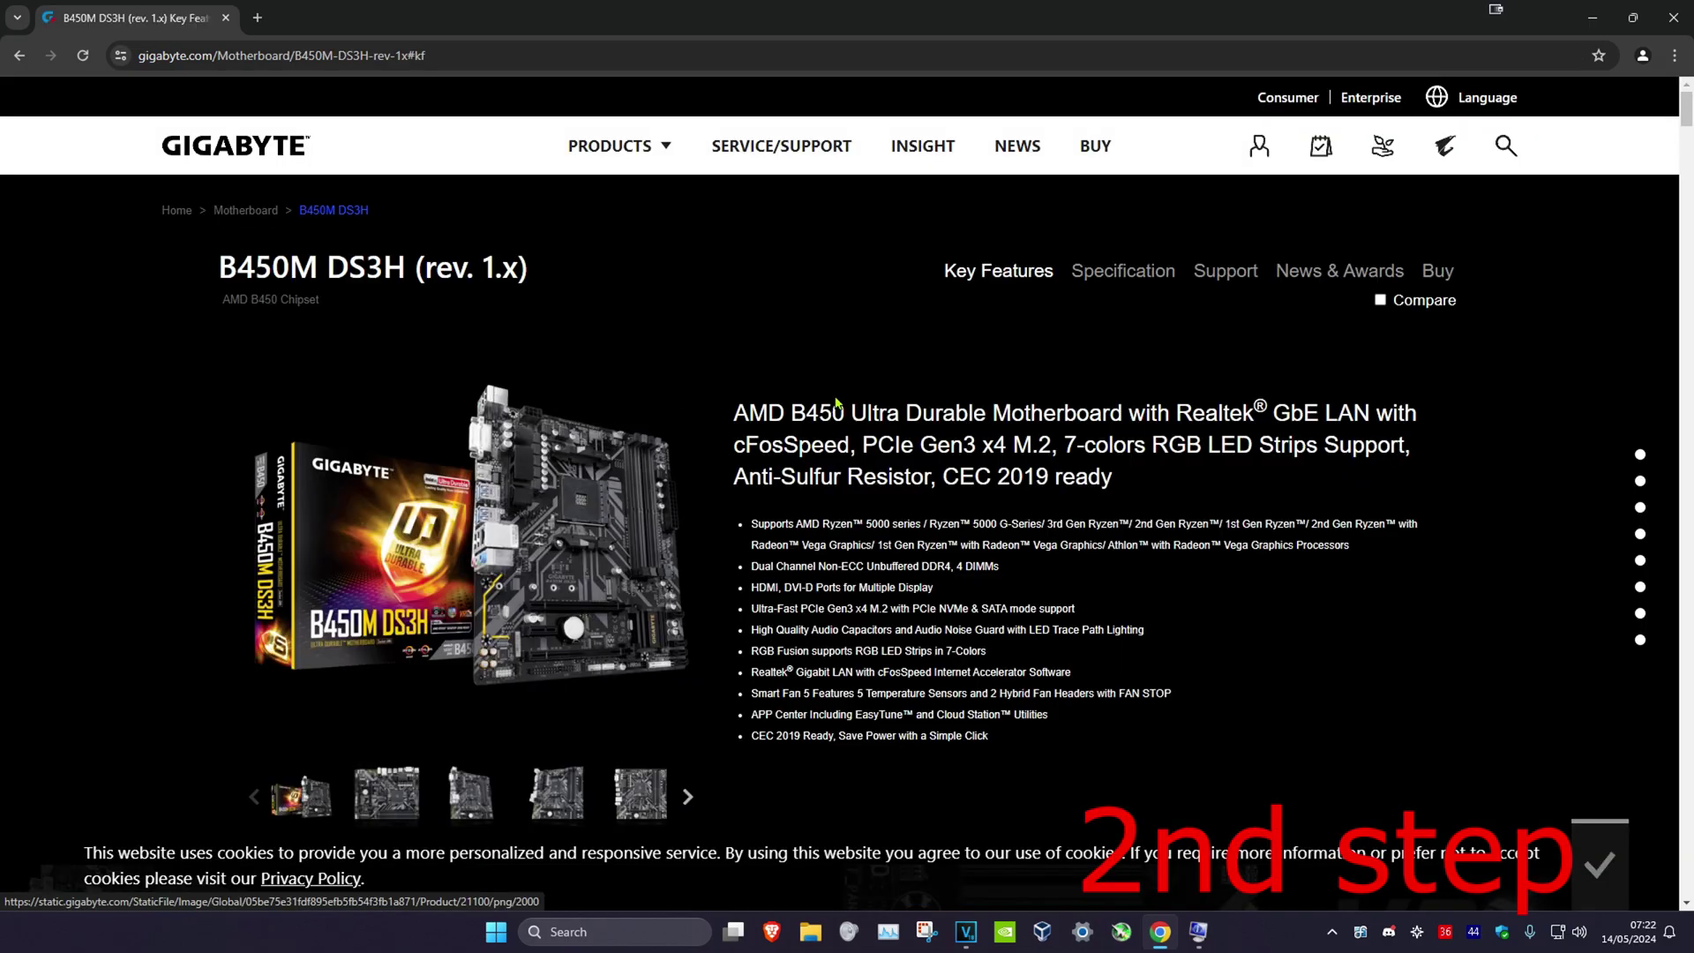
left_click(1240, 271)
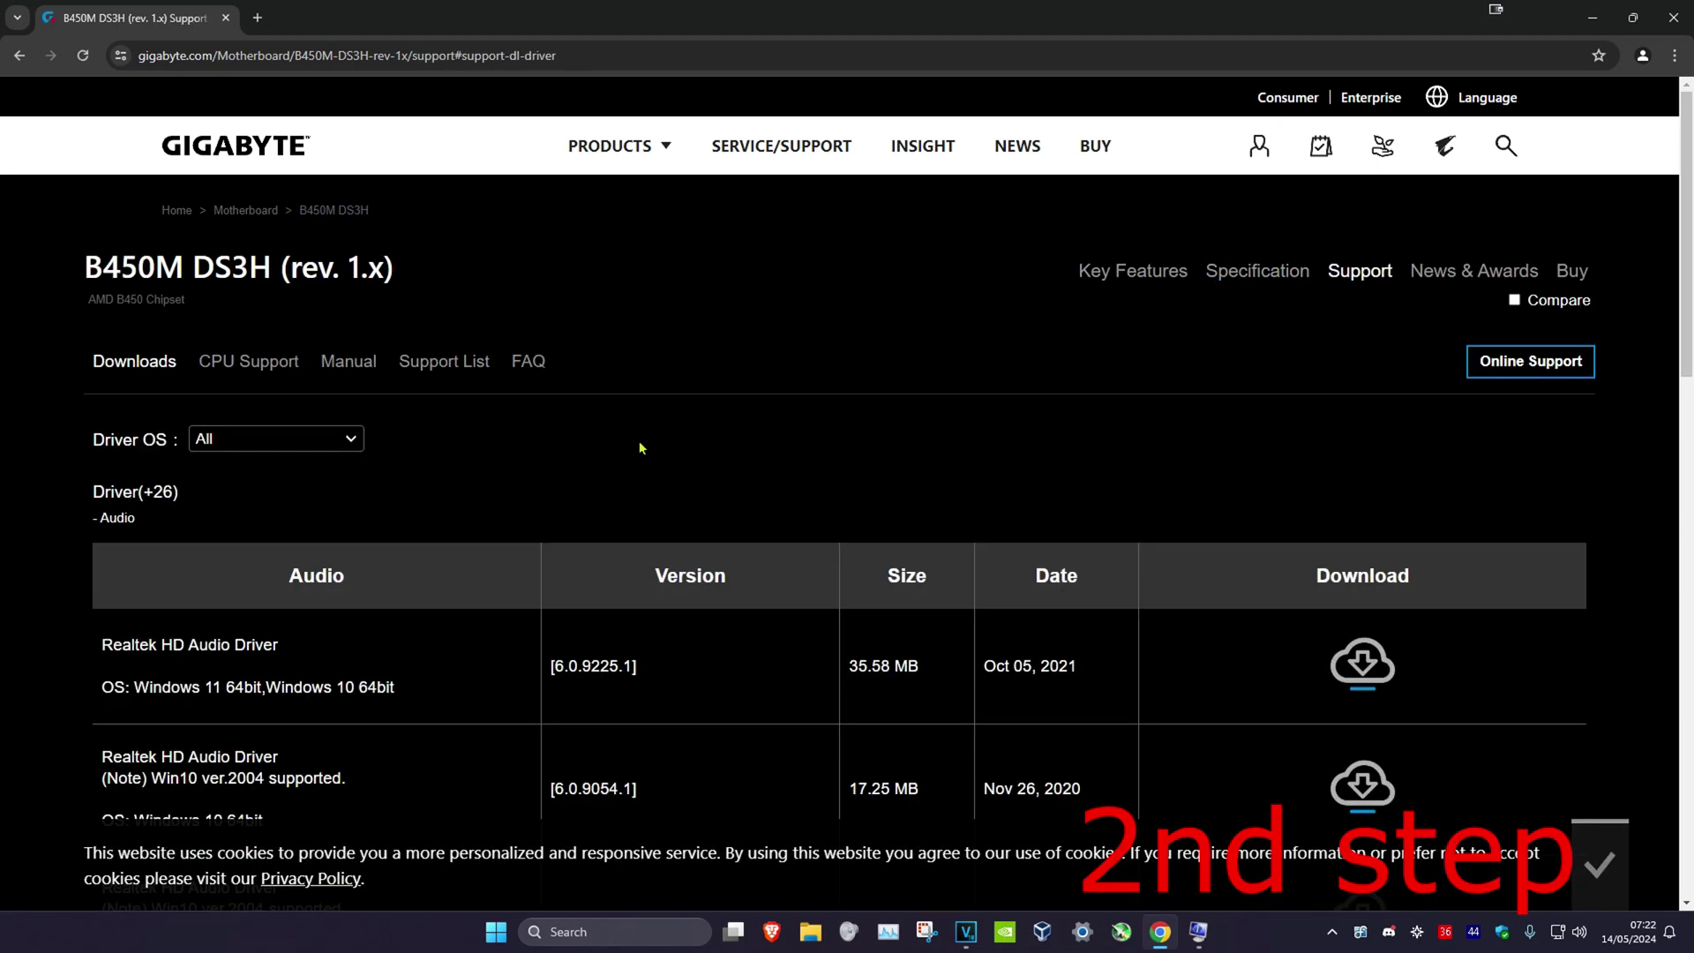
left_click(247, 365)
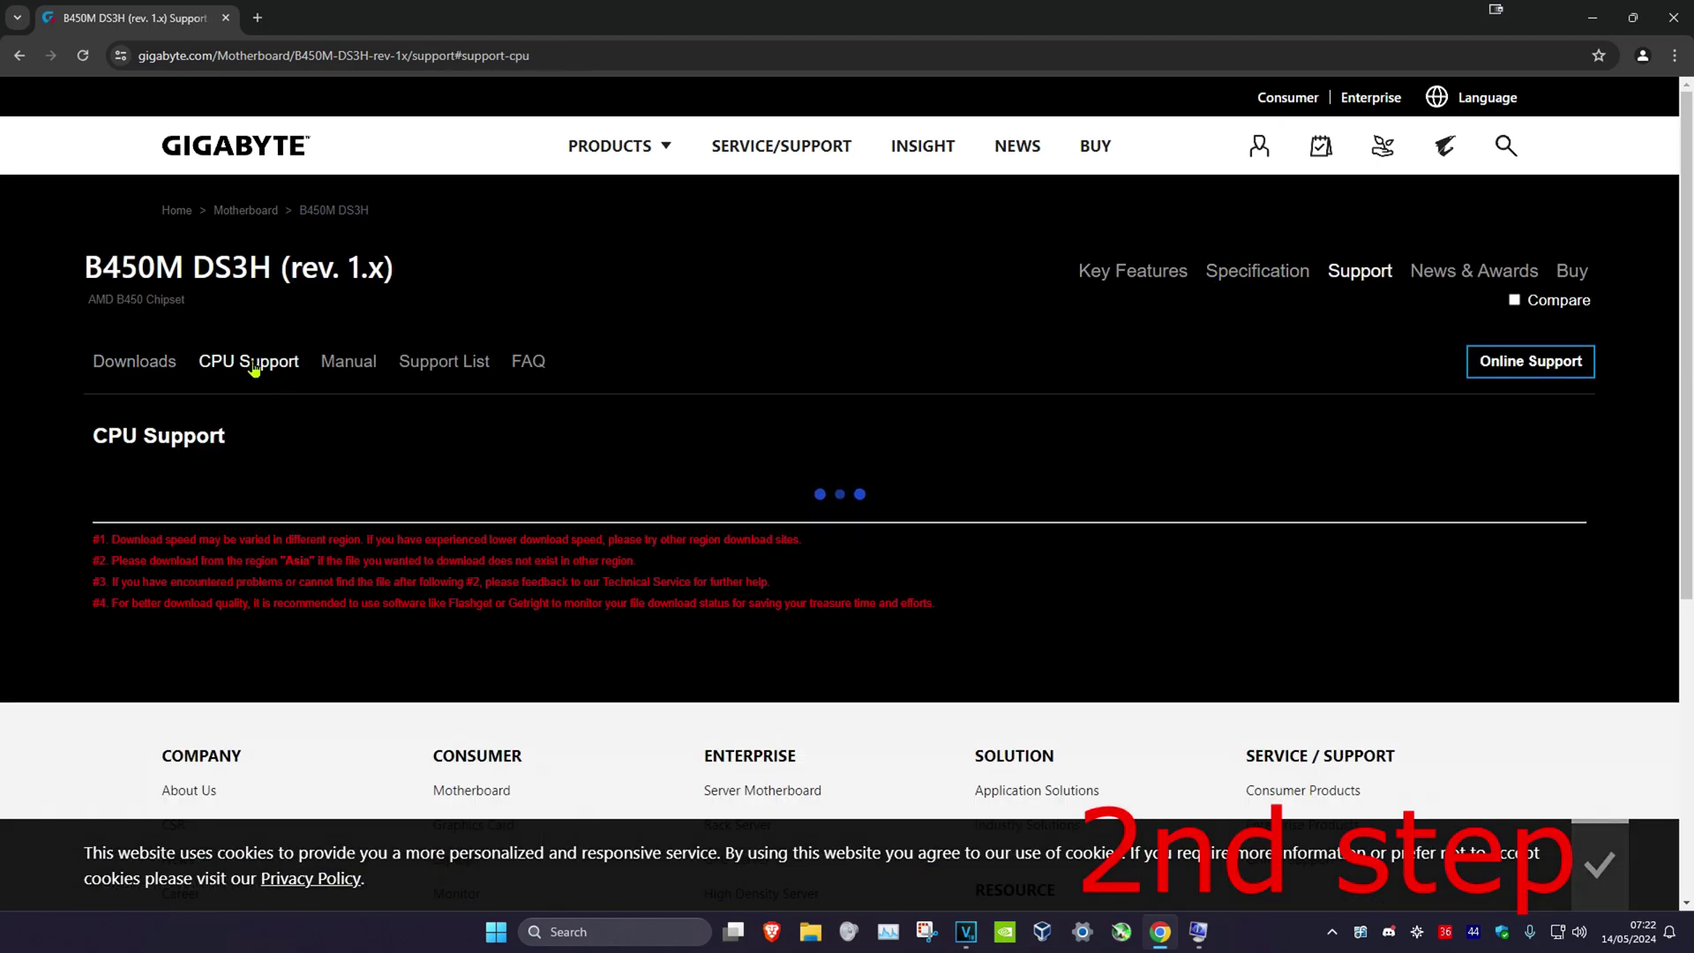
Step: Find Ryzen 5 5600X in the CPU Support table and its F60 minimum BIOS
scroll(472, 560, "down", 3)
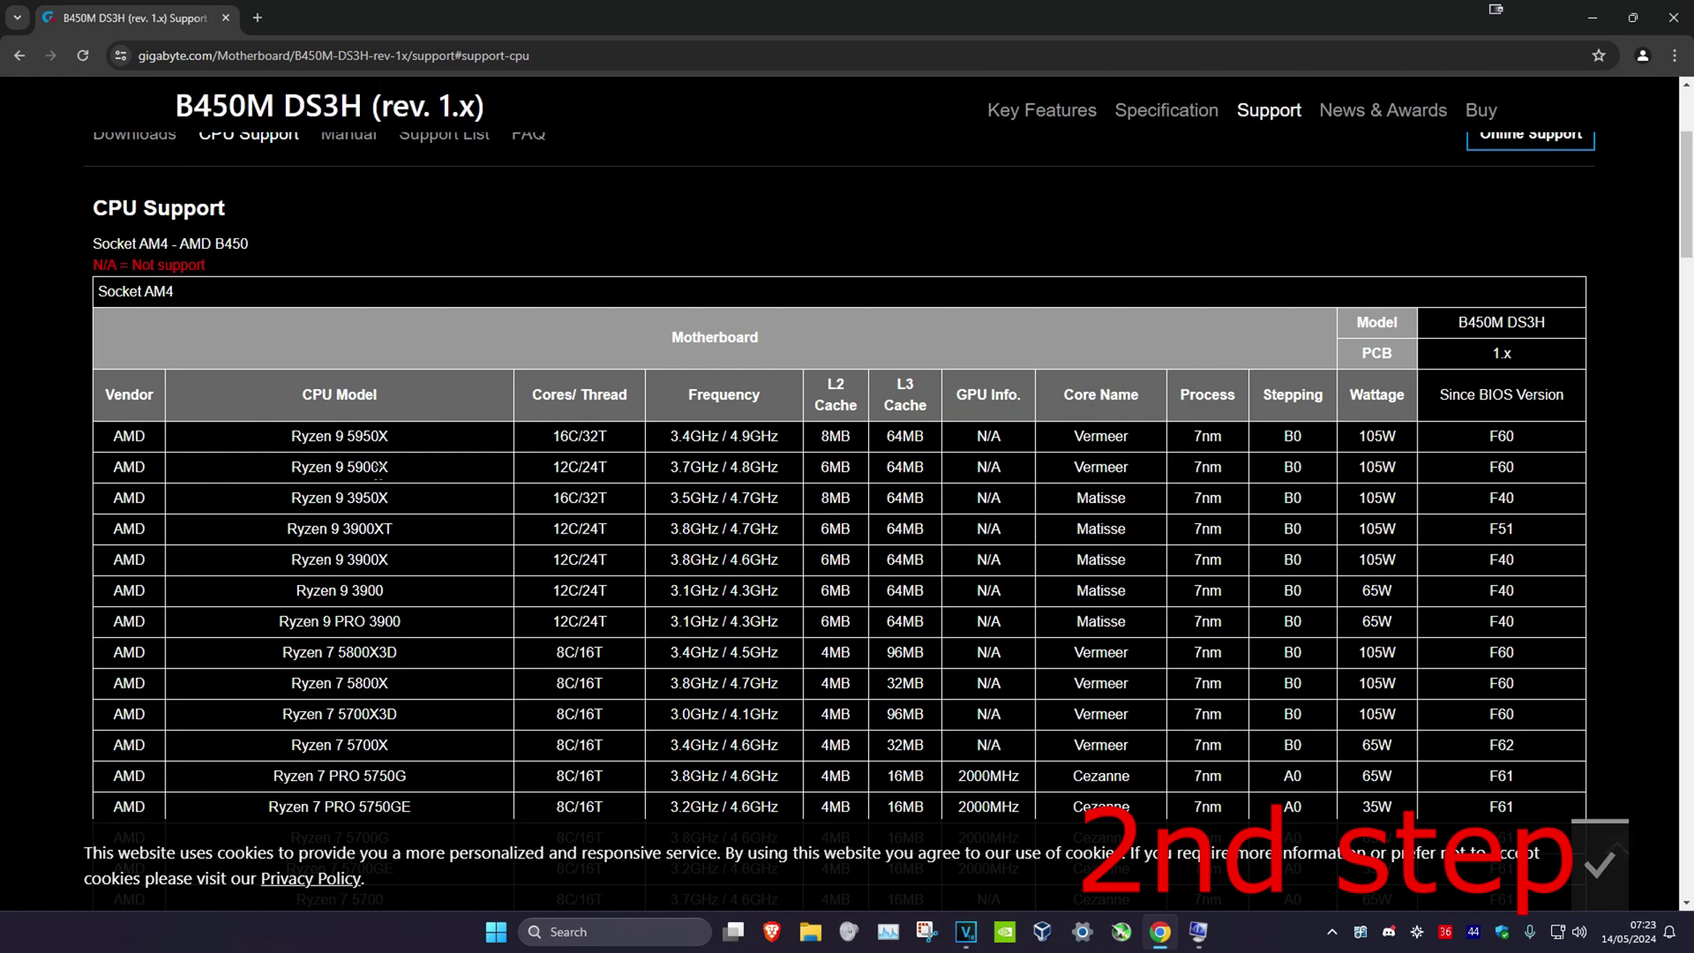
scroll(348, 415, "down", 2)
scroll(345, 412, "down", 10)
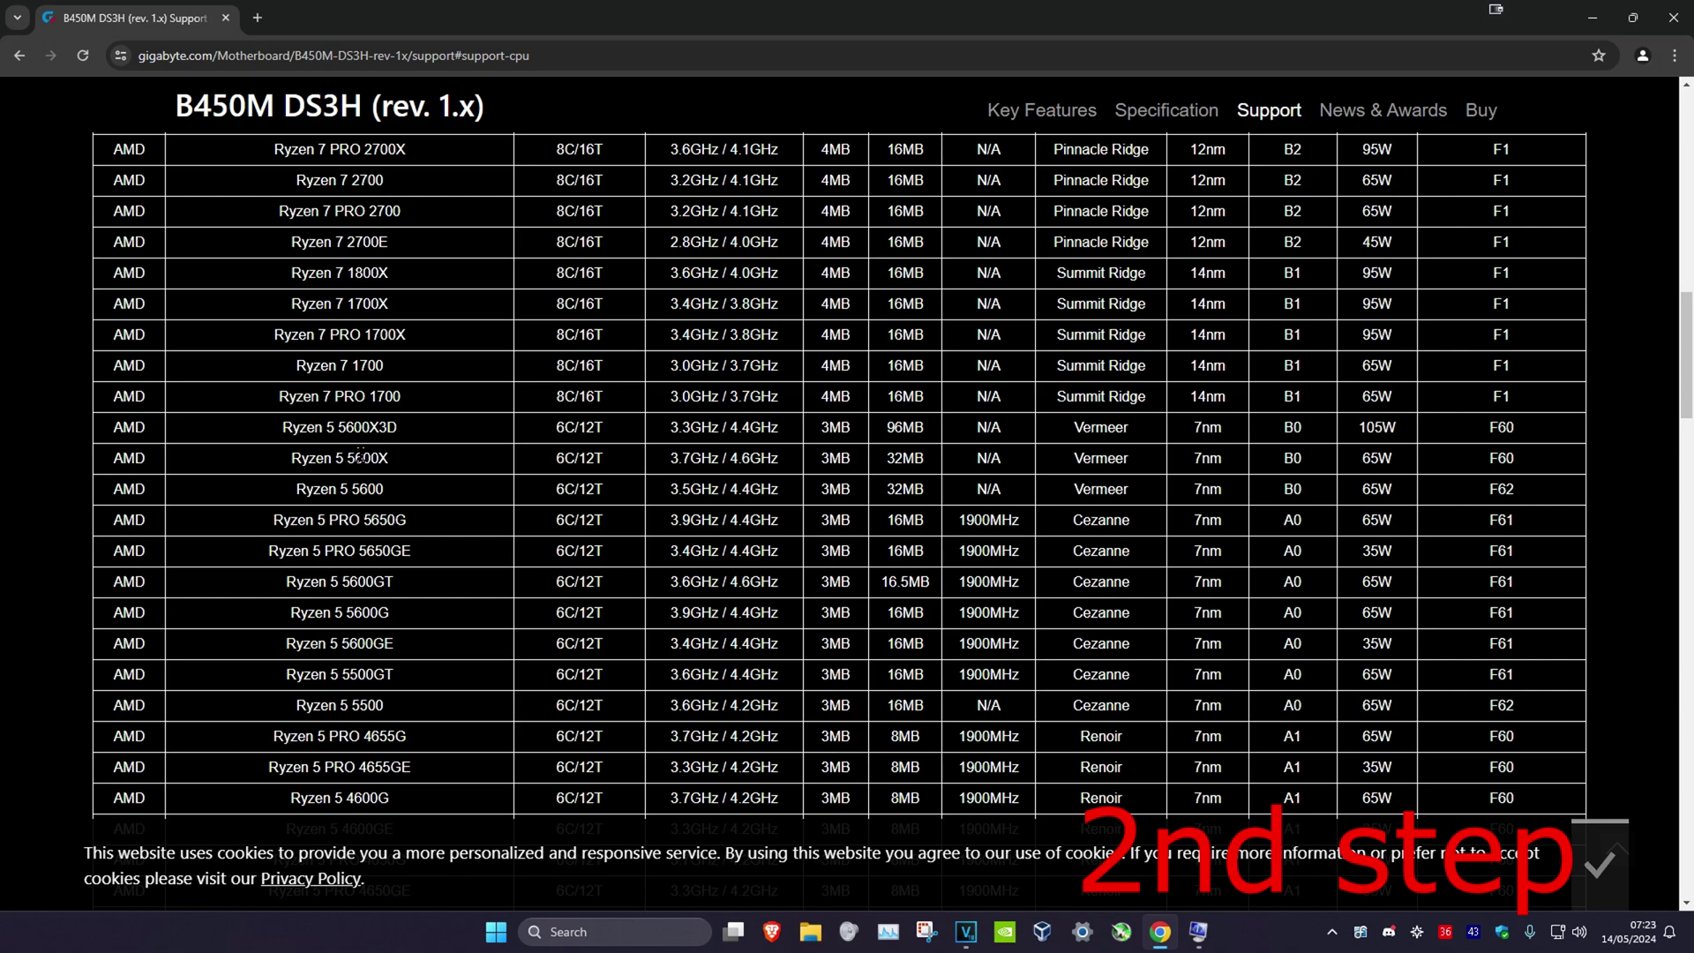
triple_click(361, 456)
left_click(360, 456)
double_click(1496, 453)
left_click(1502, 454)
scroll(976, 255, "up", 10)
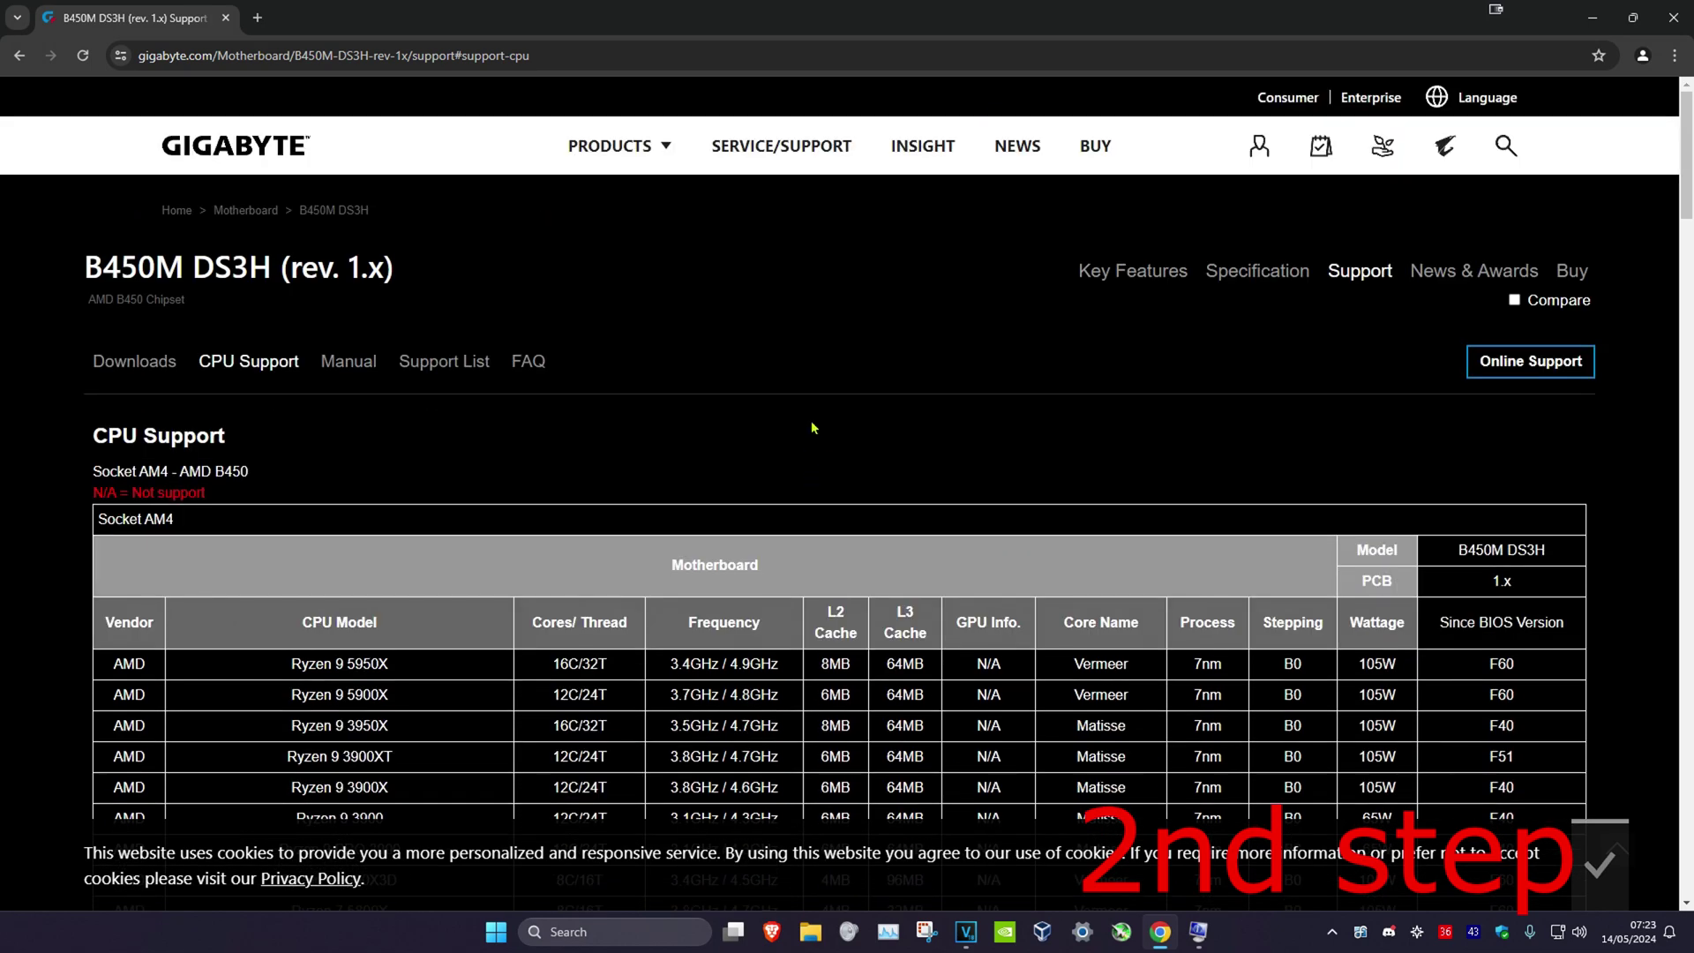
Step: Go back to the Downloads section and expand the BIOS download list
left_click(128, 364)
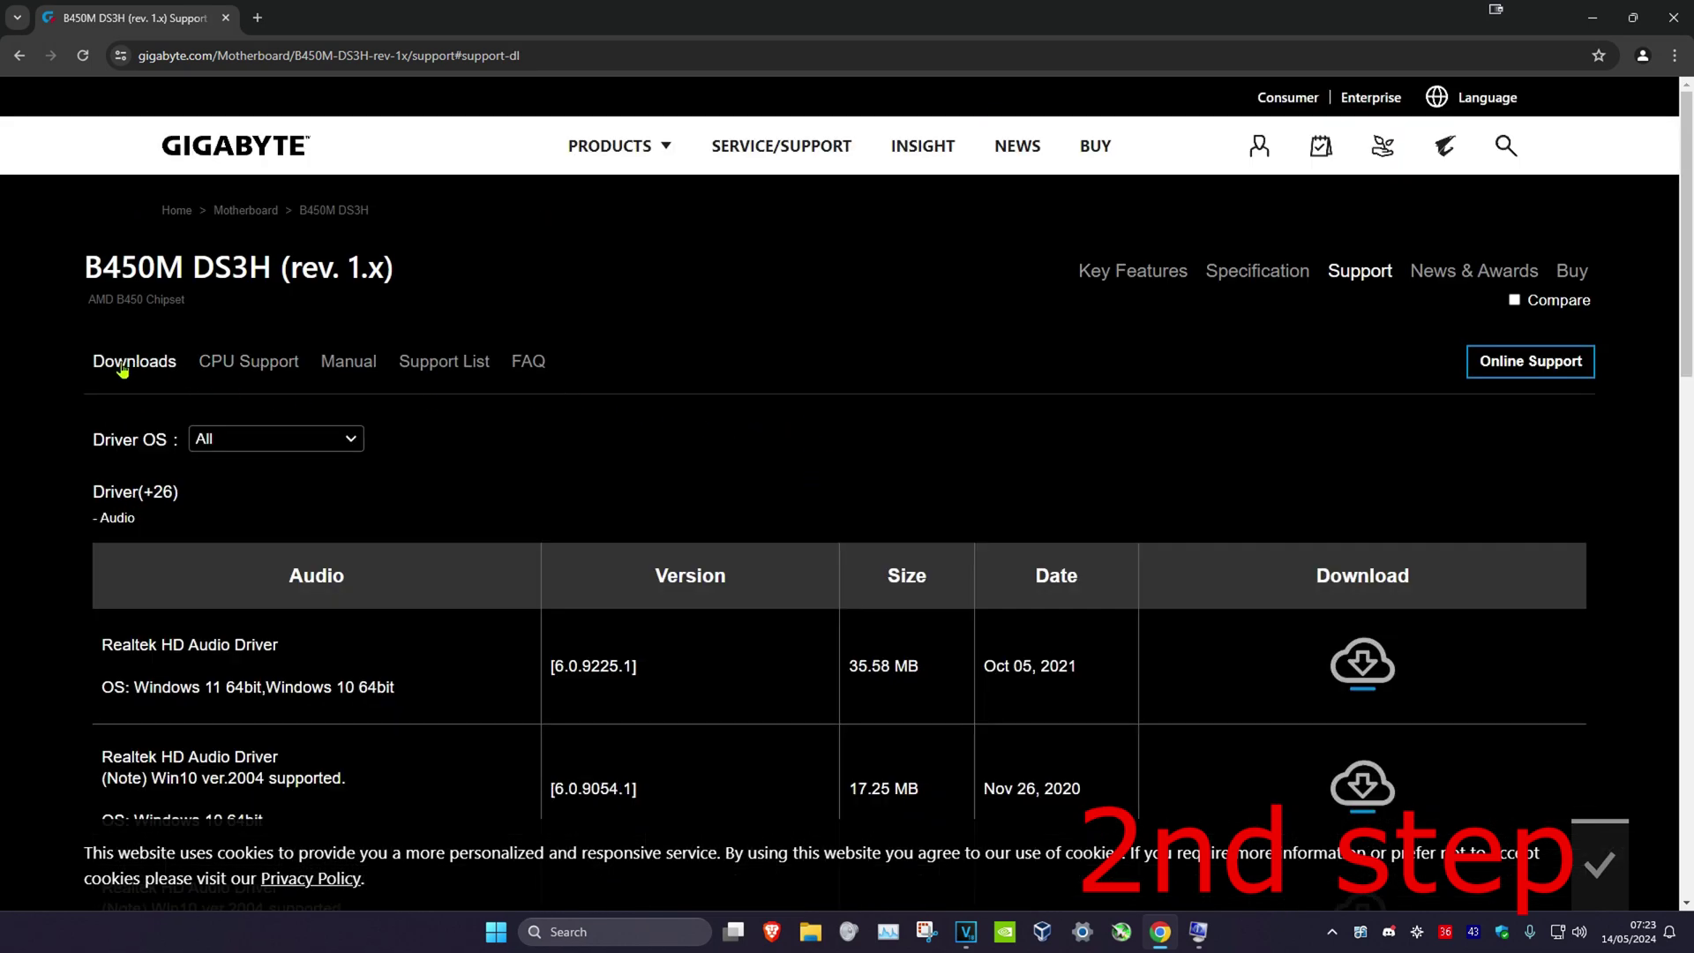
scroll(66, 313, "down", 1)
scroll(66, 313, "down", 10)
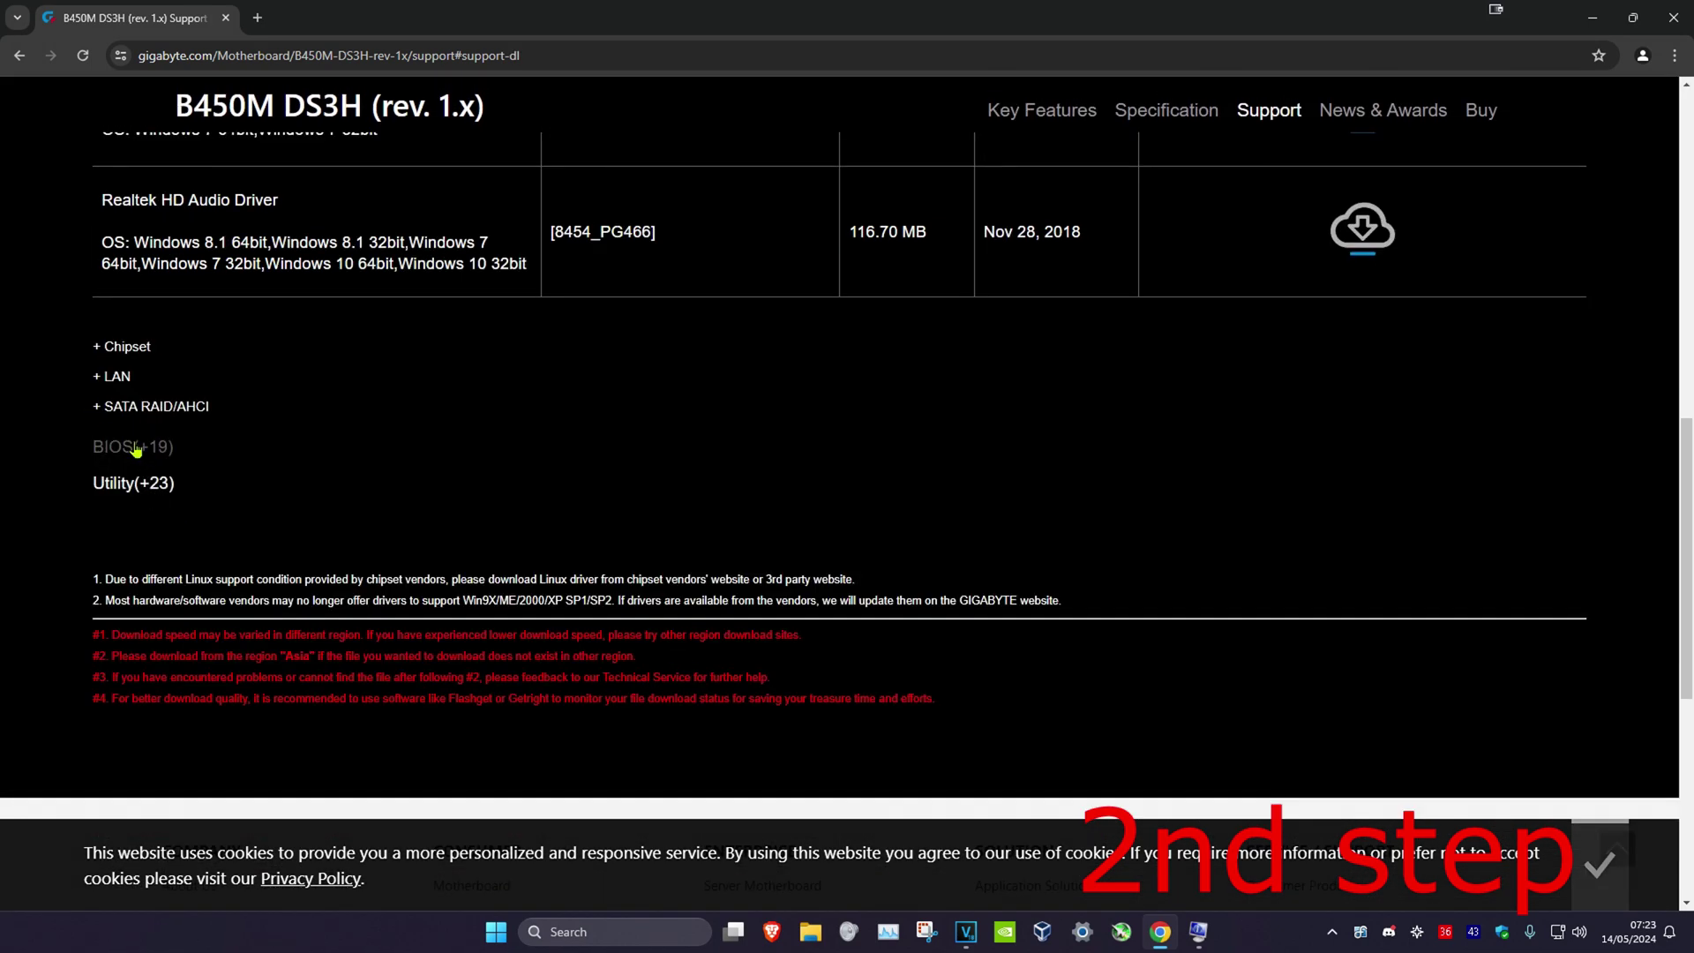
left_click(117, 447)
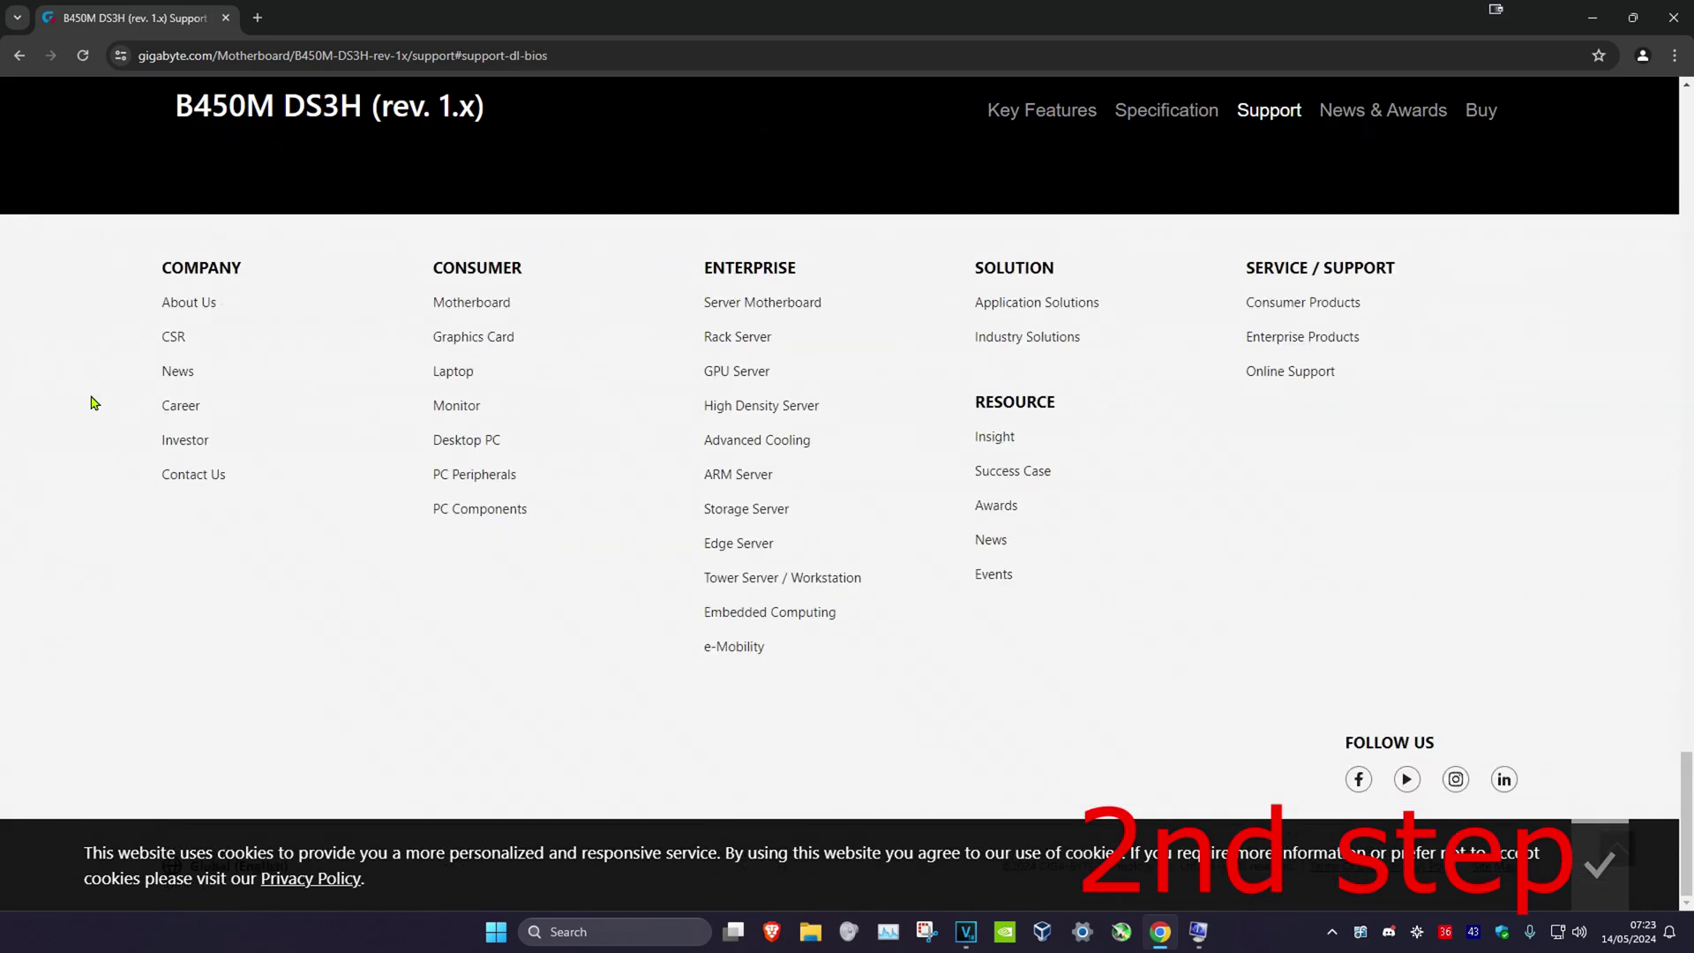
scroll(100, 394, "up", 8)
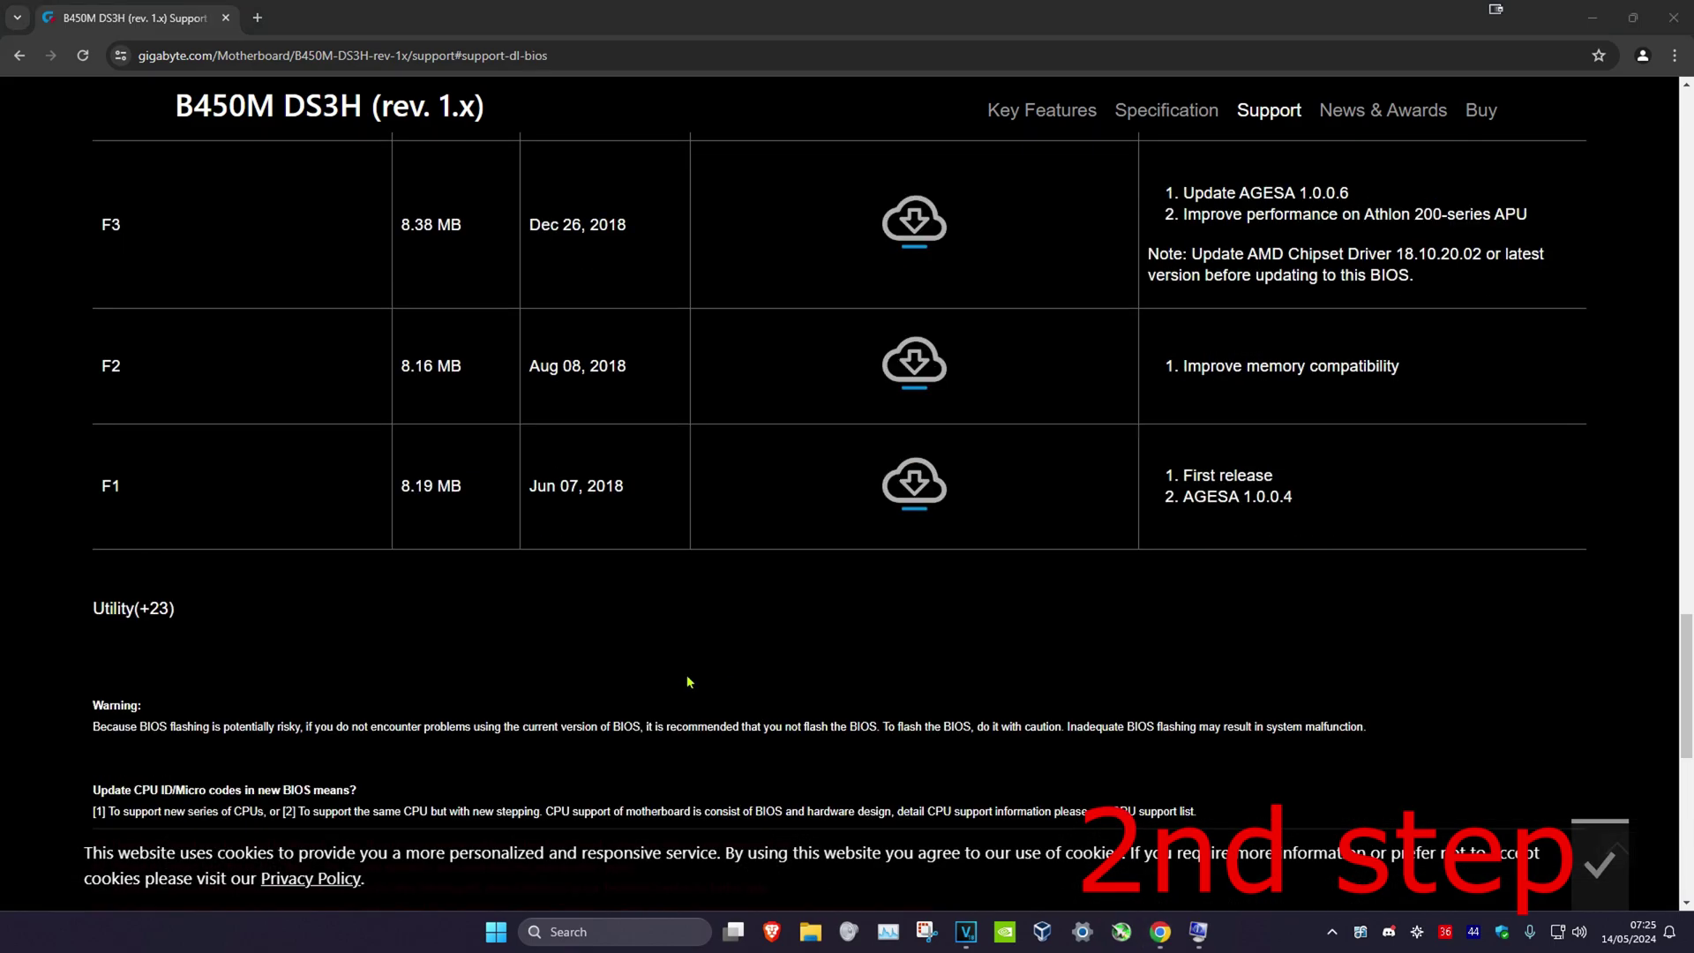
scroll(552, 468, "up", 20)
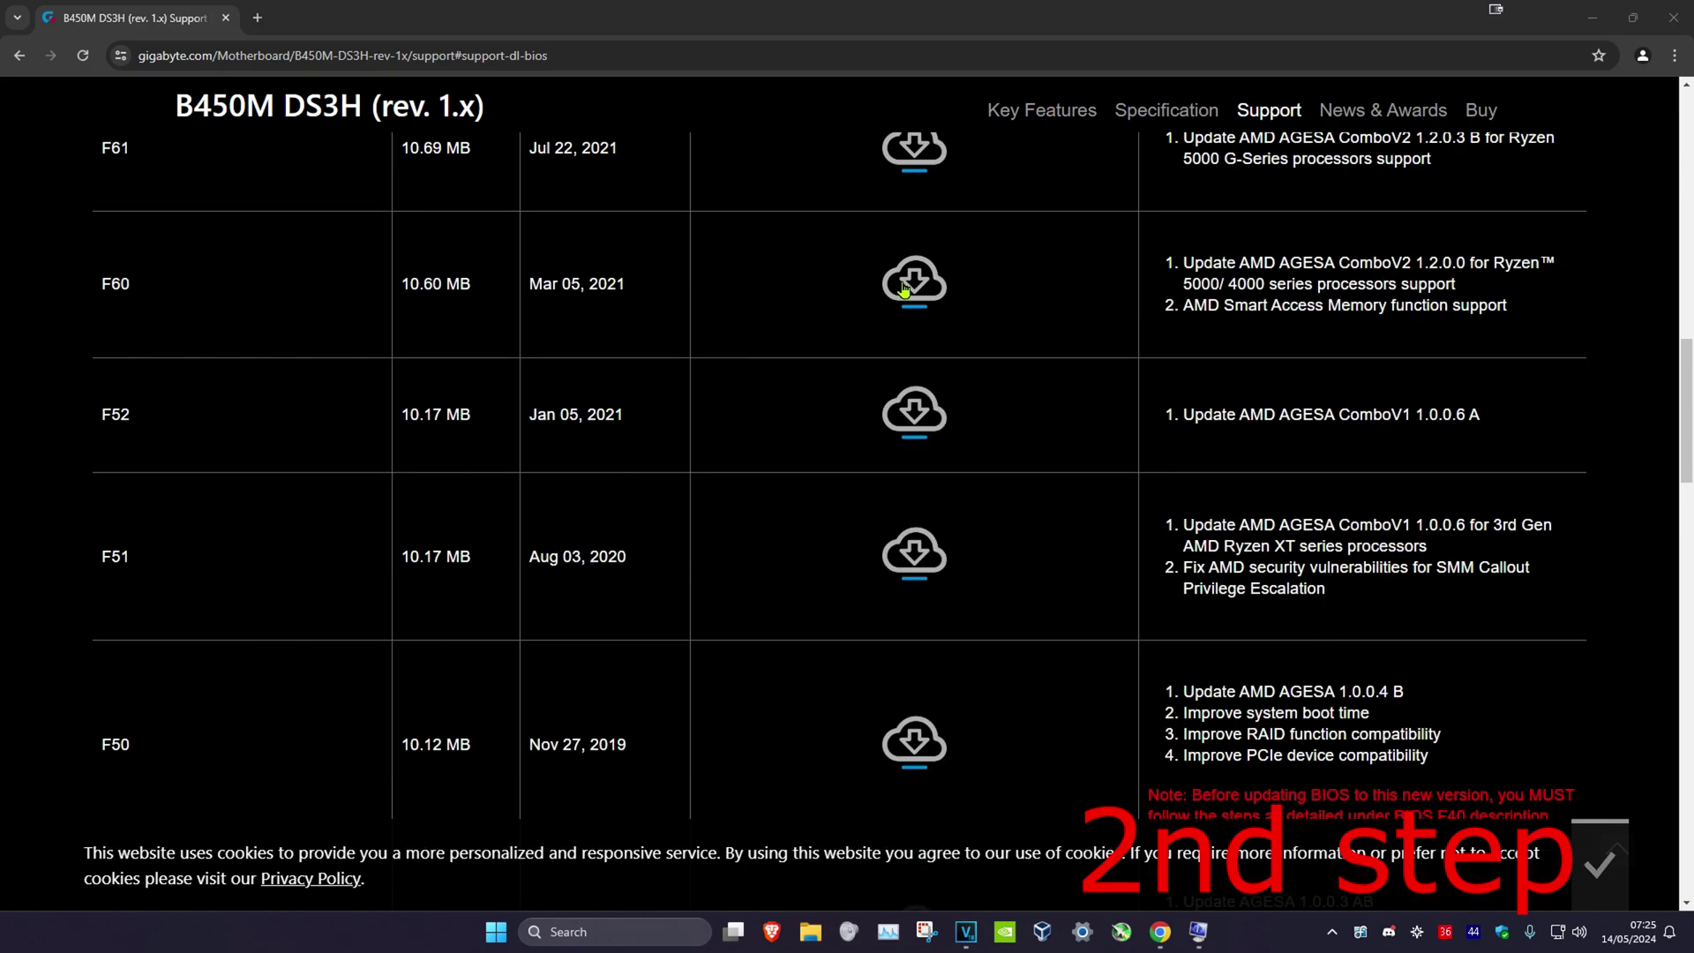
Step: Review the warning notes for BIOS versions F50 through F40
scroll(879, 301, "down", 4)
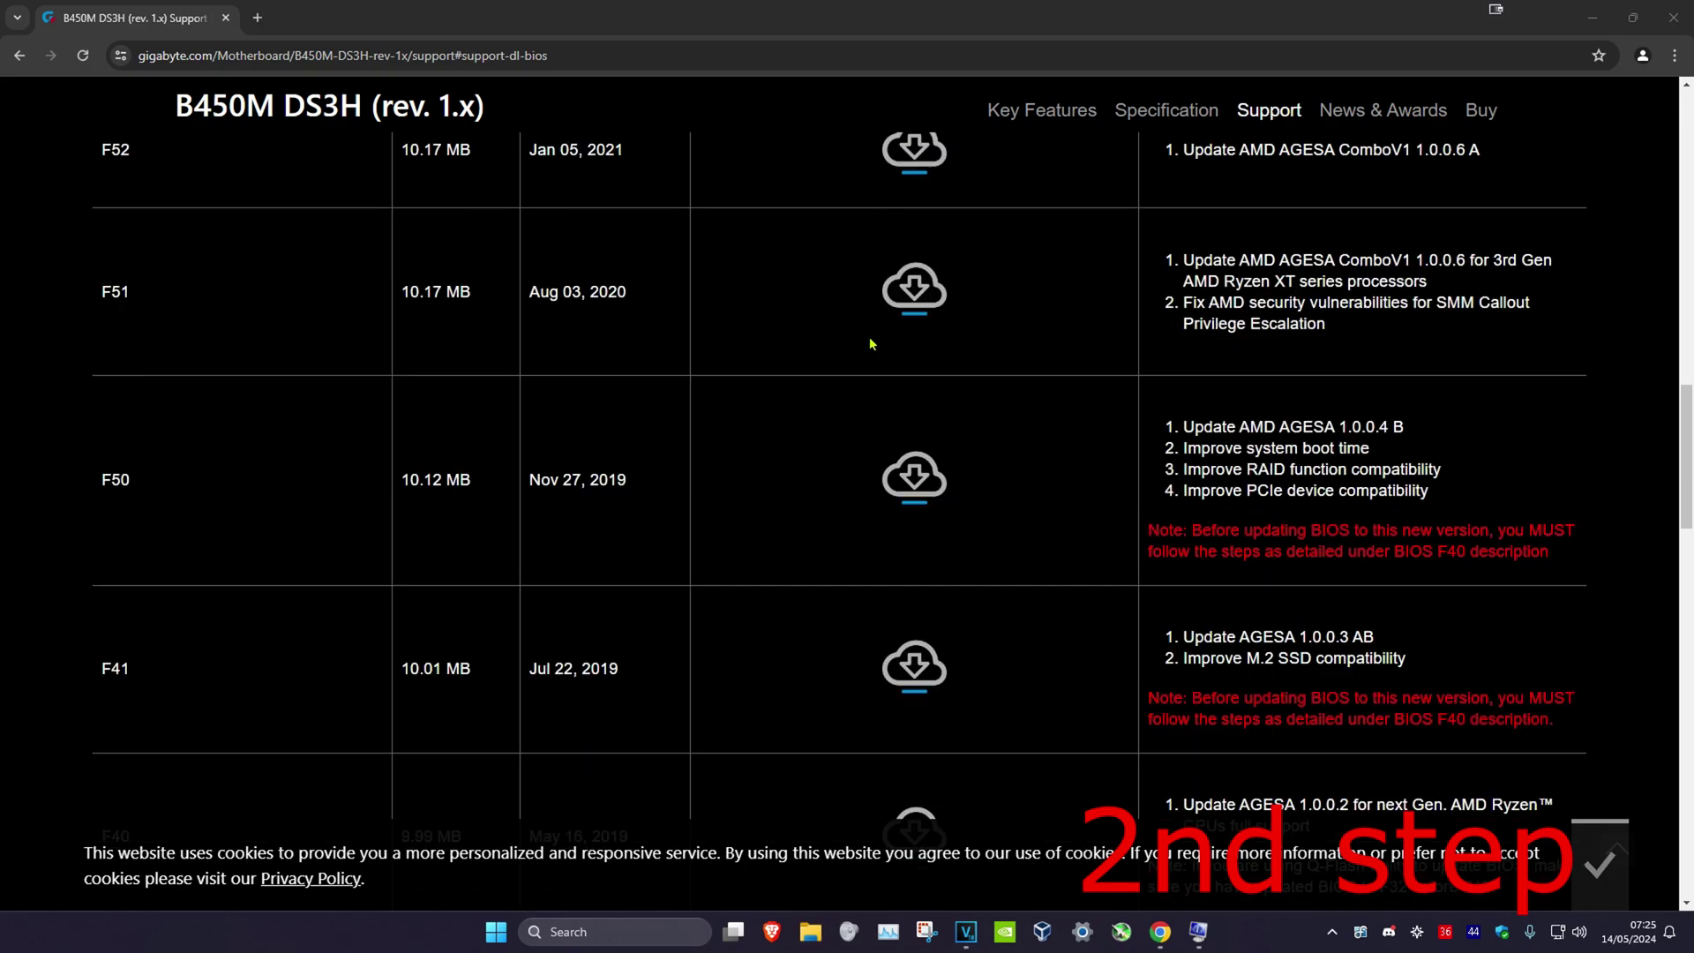
left_click_drag(1147, 445, 1579, 798)
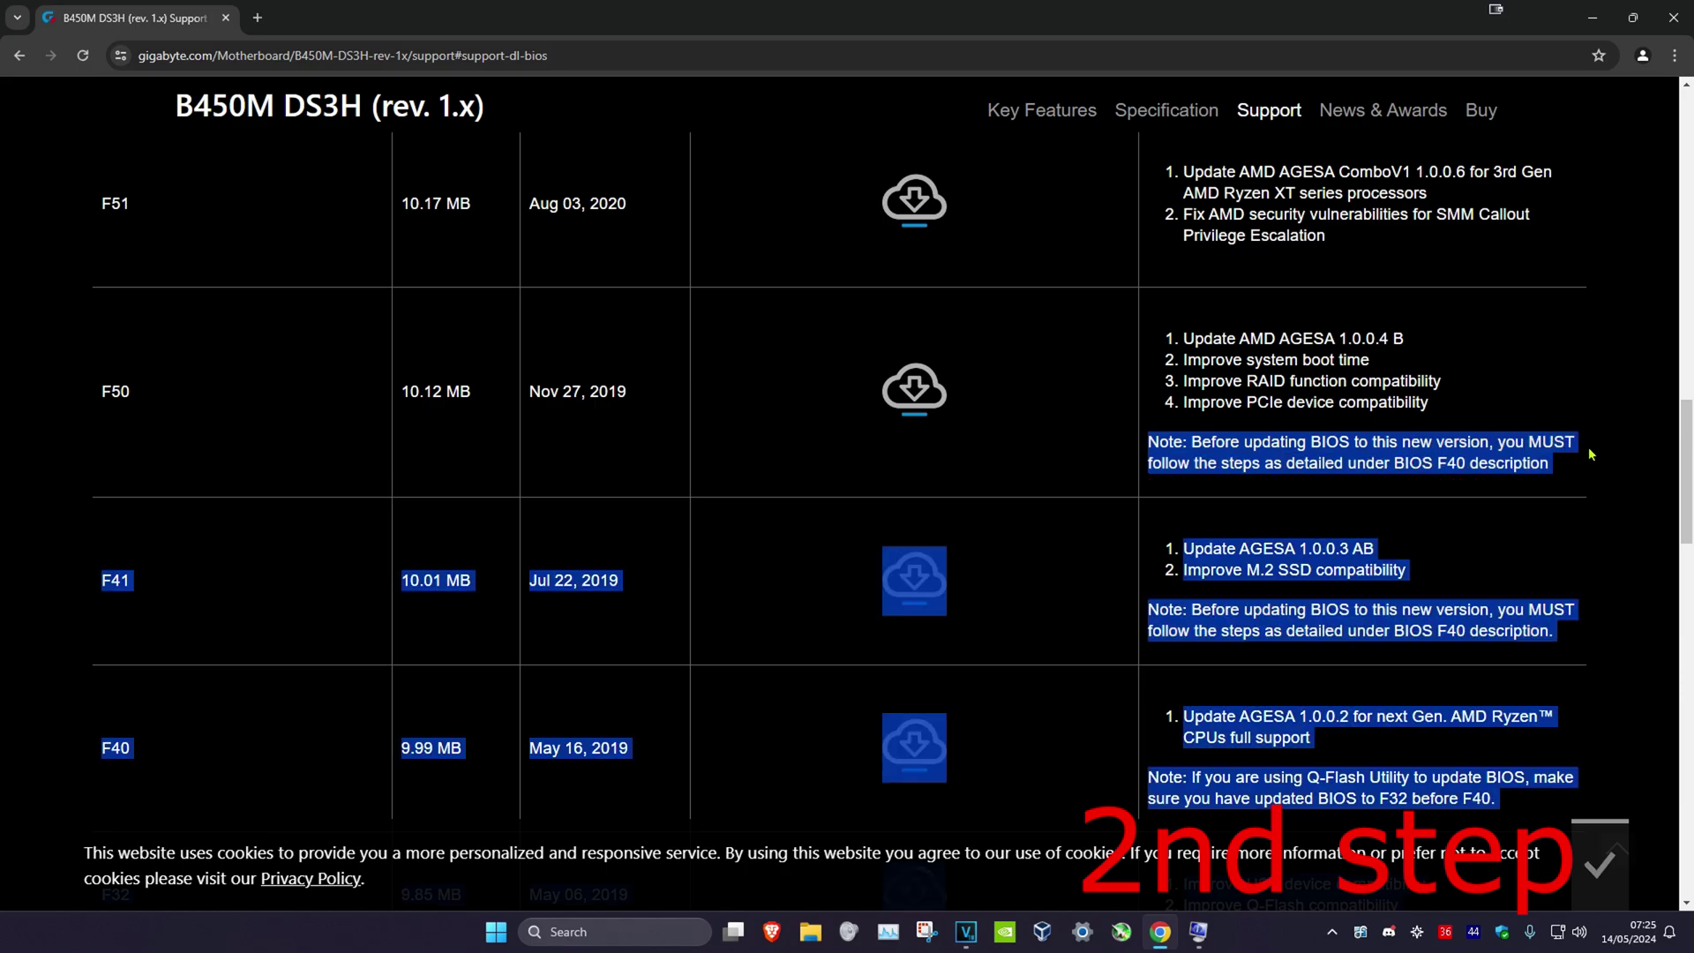
left_click(1560, 474)
scroll(1229, 459, "down", 1)
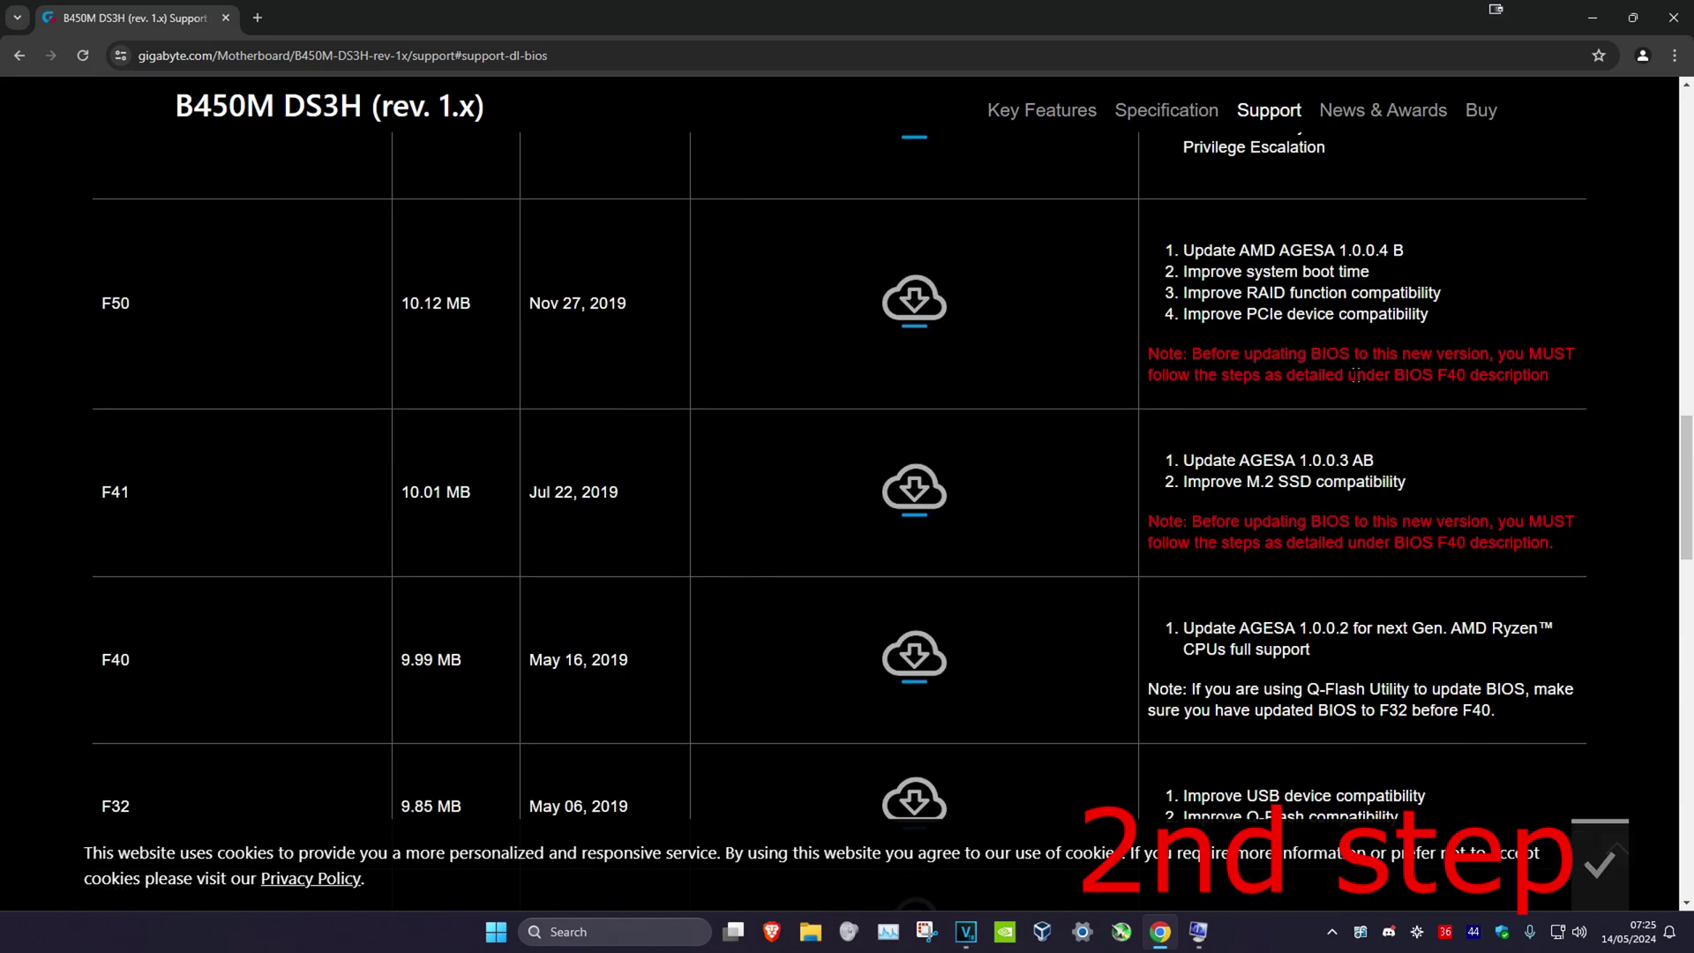
scroll(1046, 361, "up", 6)
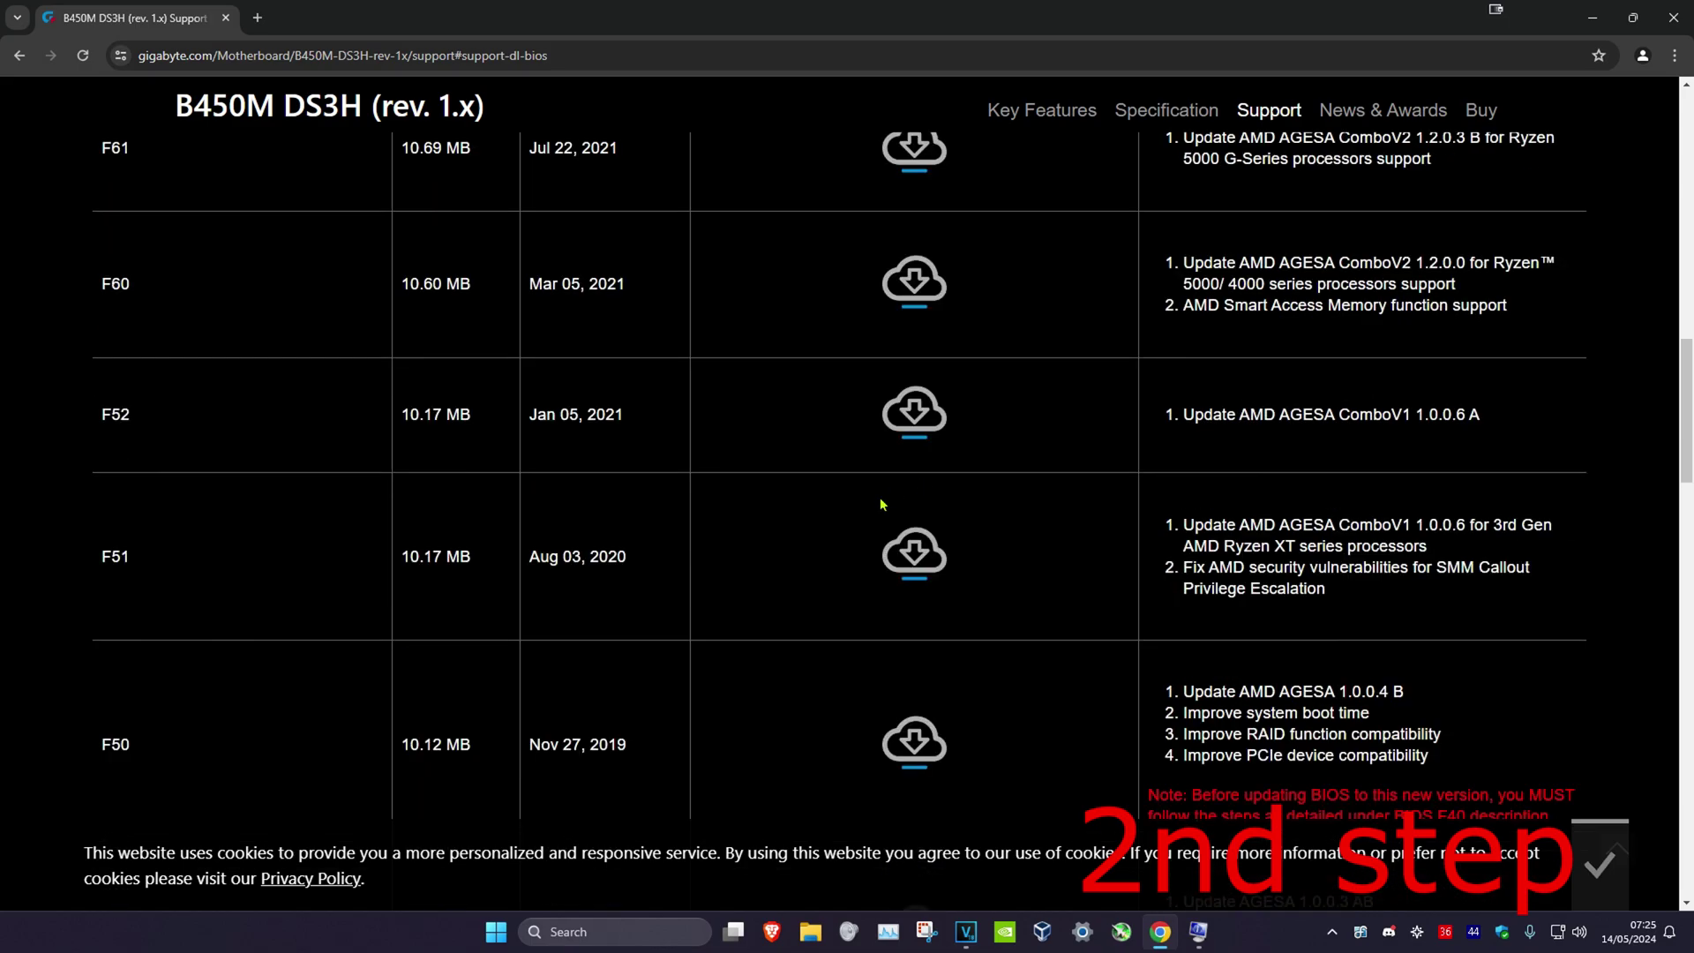
scroll(892, 335, "down", 7)
scroll(999, 418, "down", 1)
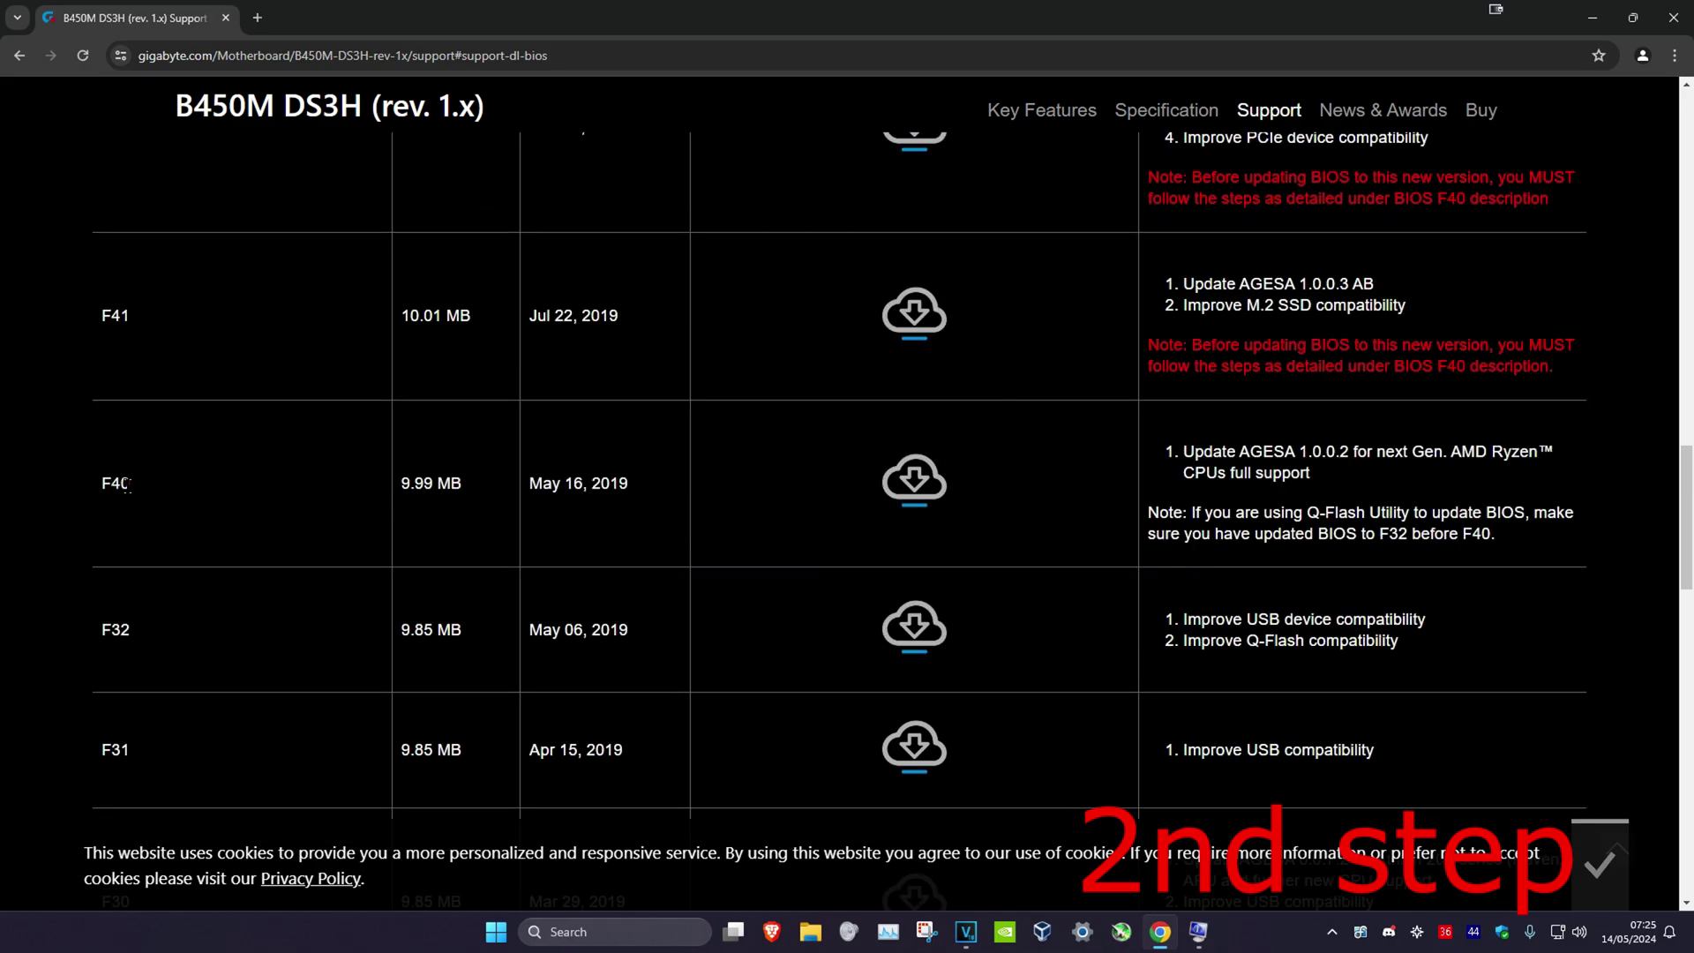
double_click(128, 485)
left_click(271, 518)
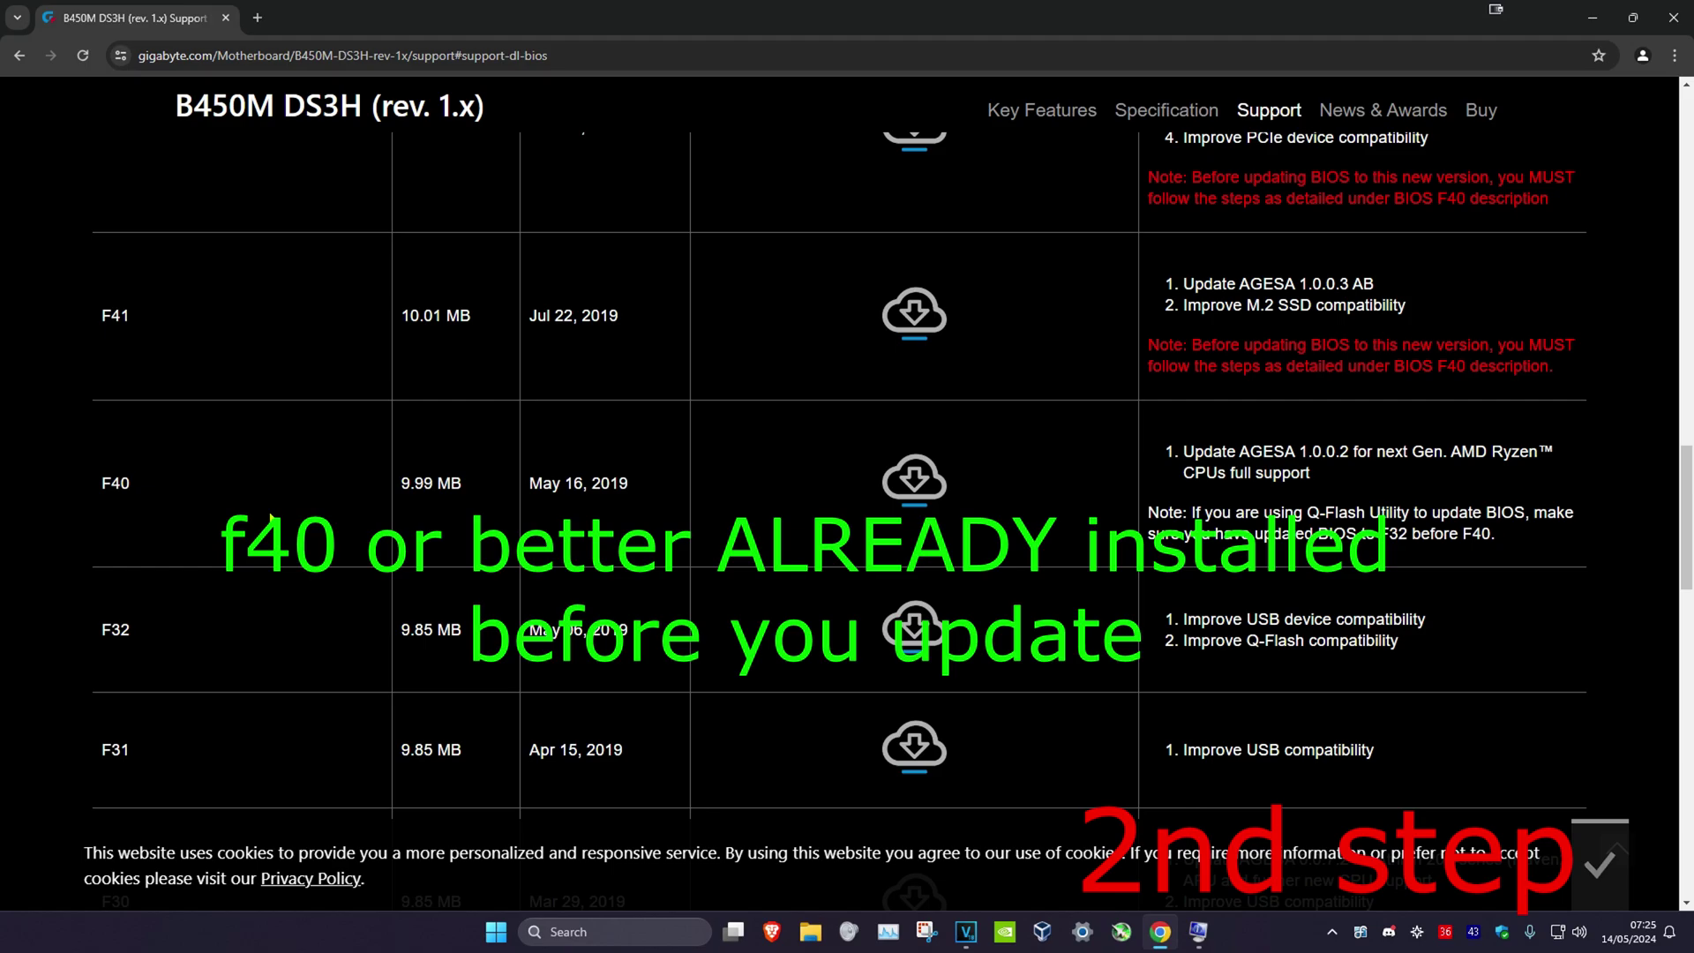
scroll(725, 515, "up", 3)
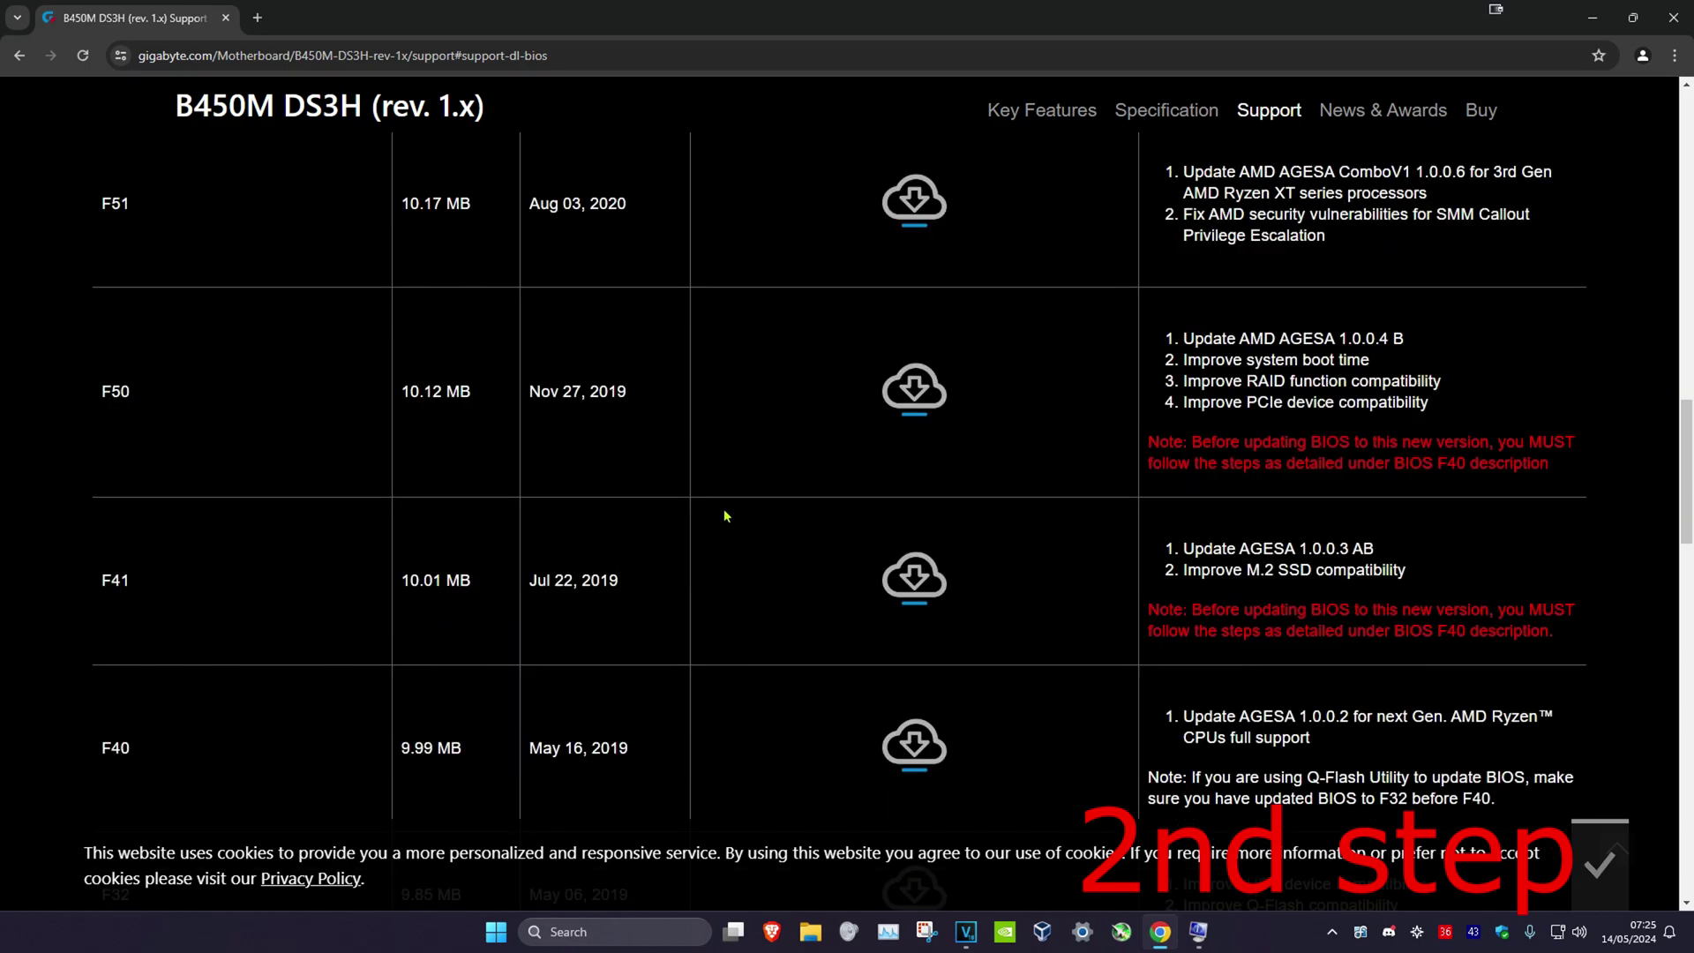
scroll(725, 515, "up", 6)
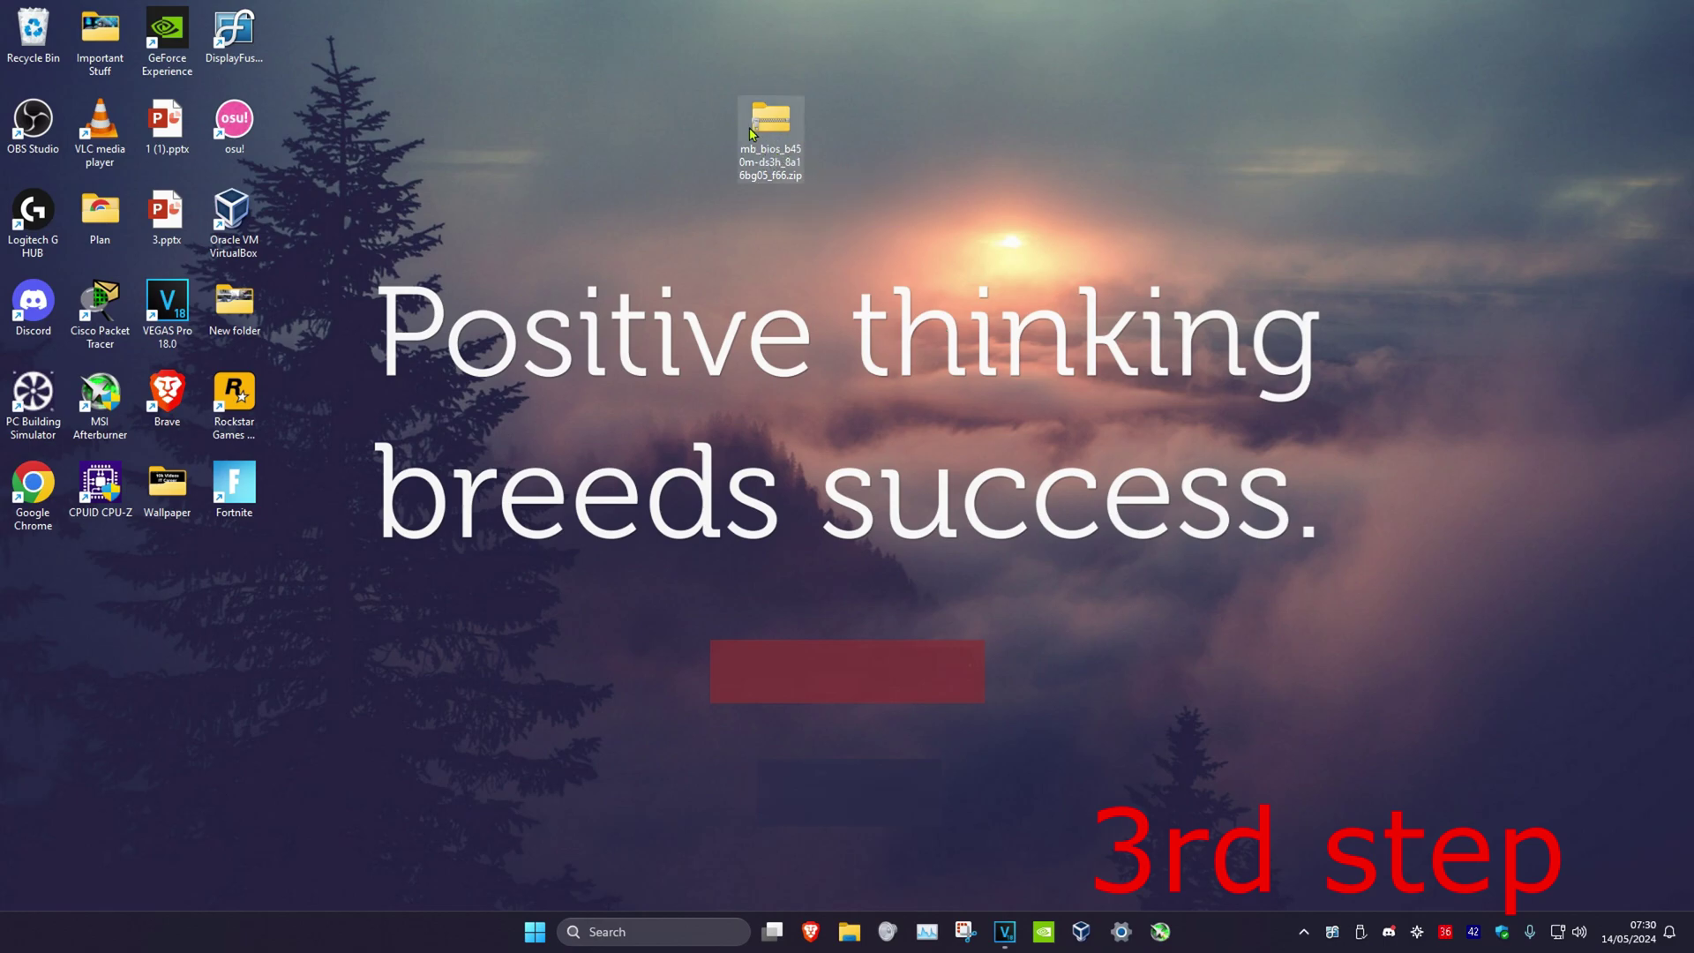
Step: Search 'file e' and open File Explorer at This PC
left_click(629, 937)
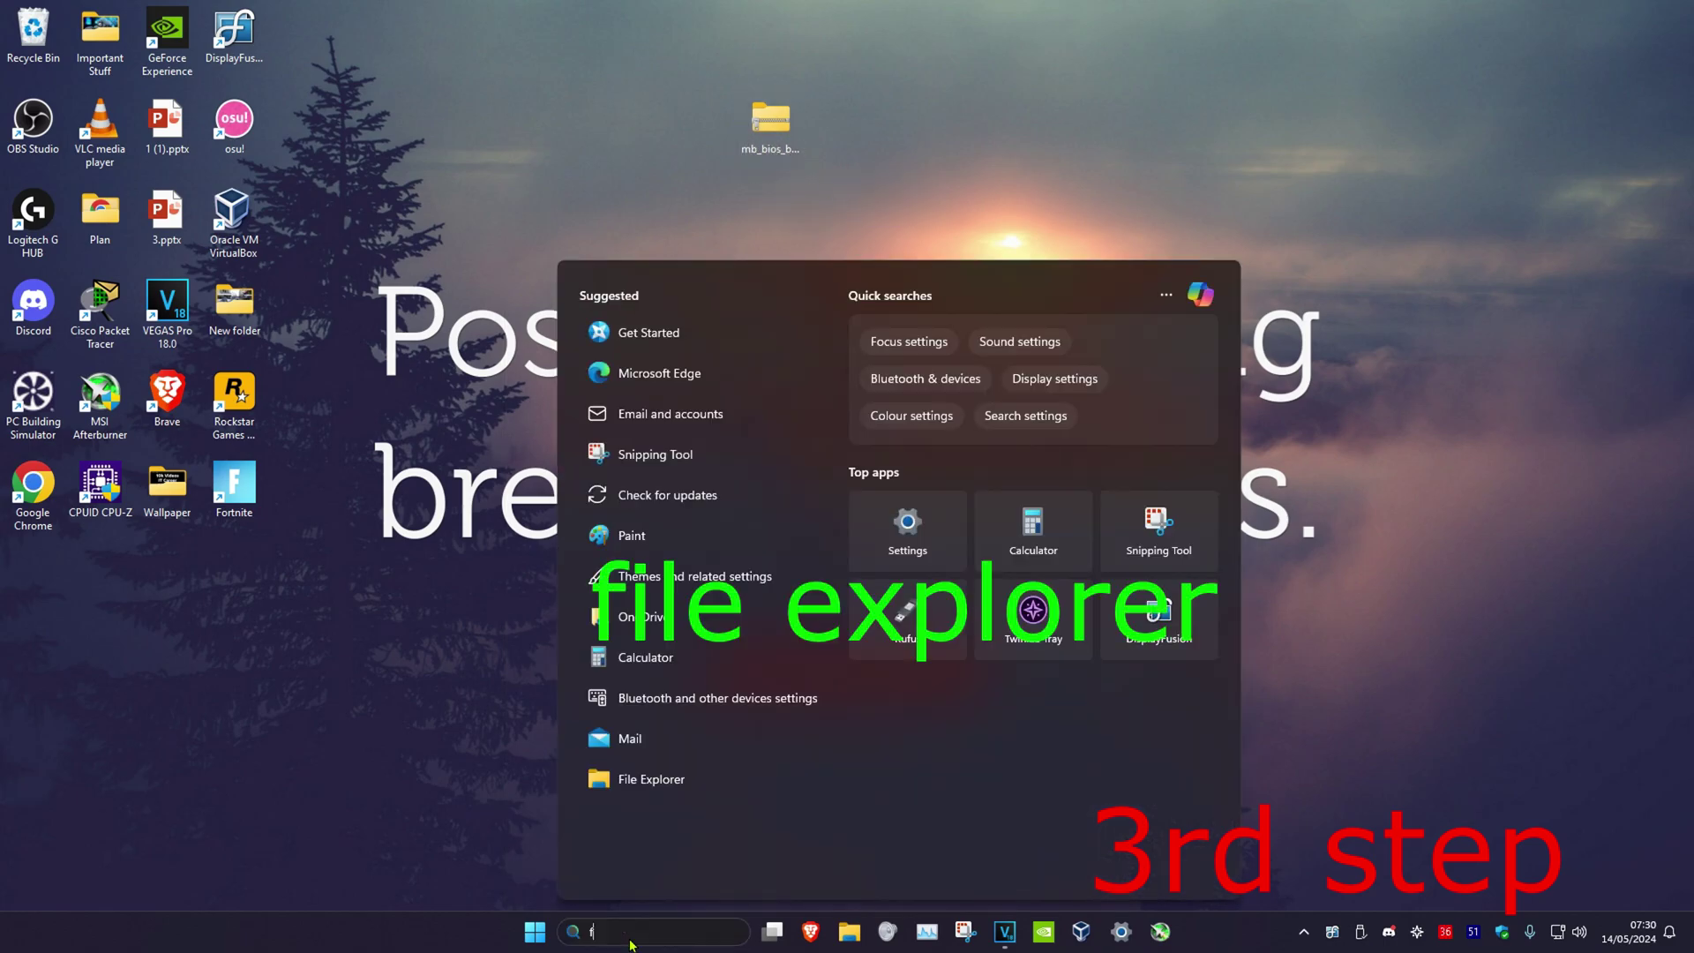
type("file e")
left_click(742, 397)
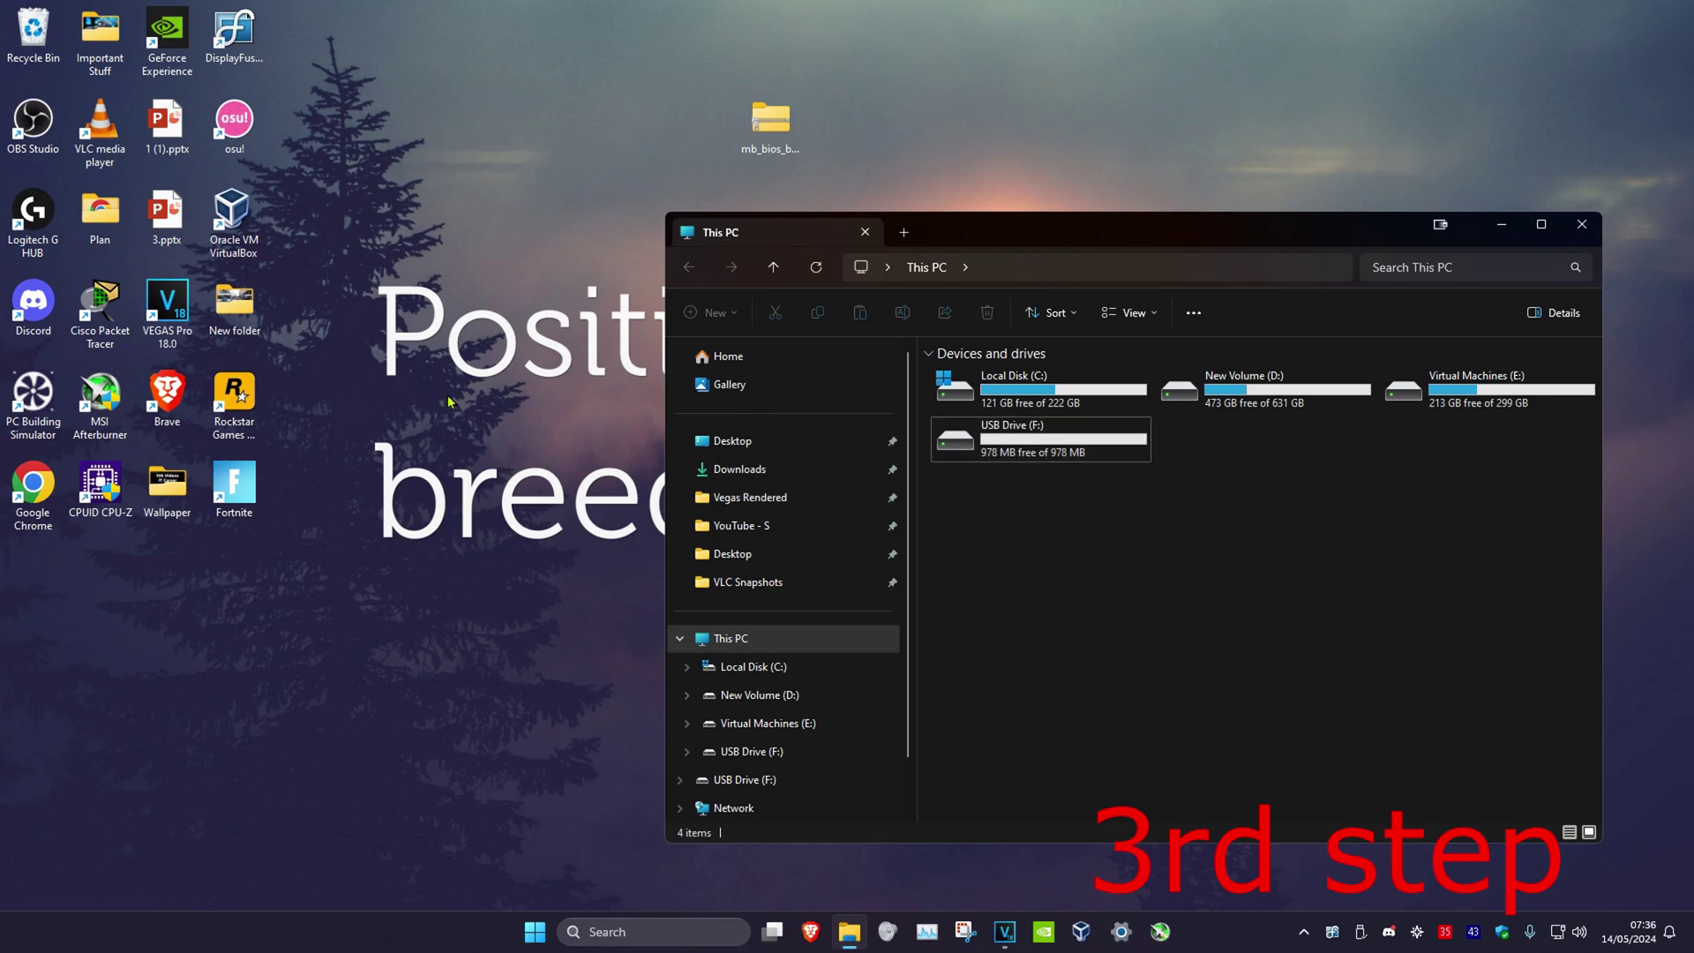
Step: Open USB Drive (F:), confirm it is empty, and return to This PC
double_click(1043, 454)
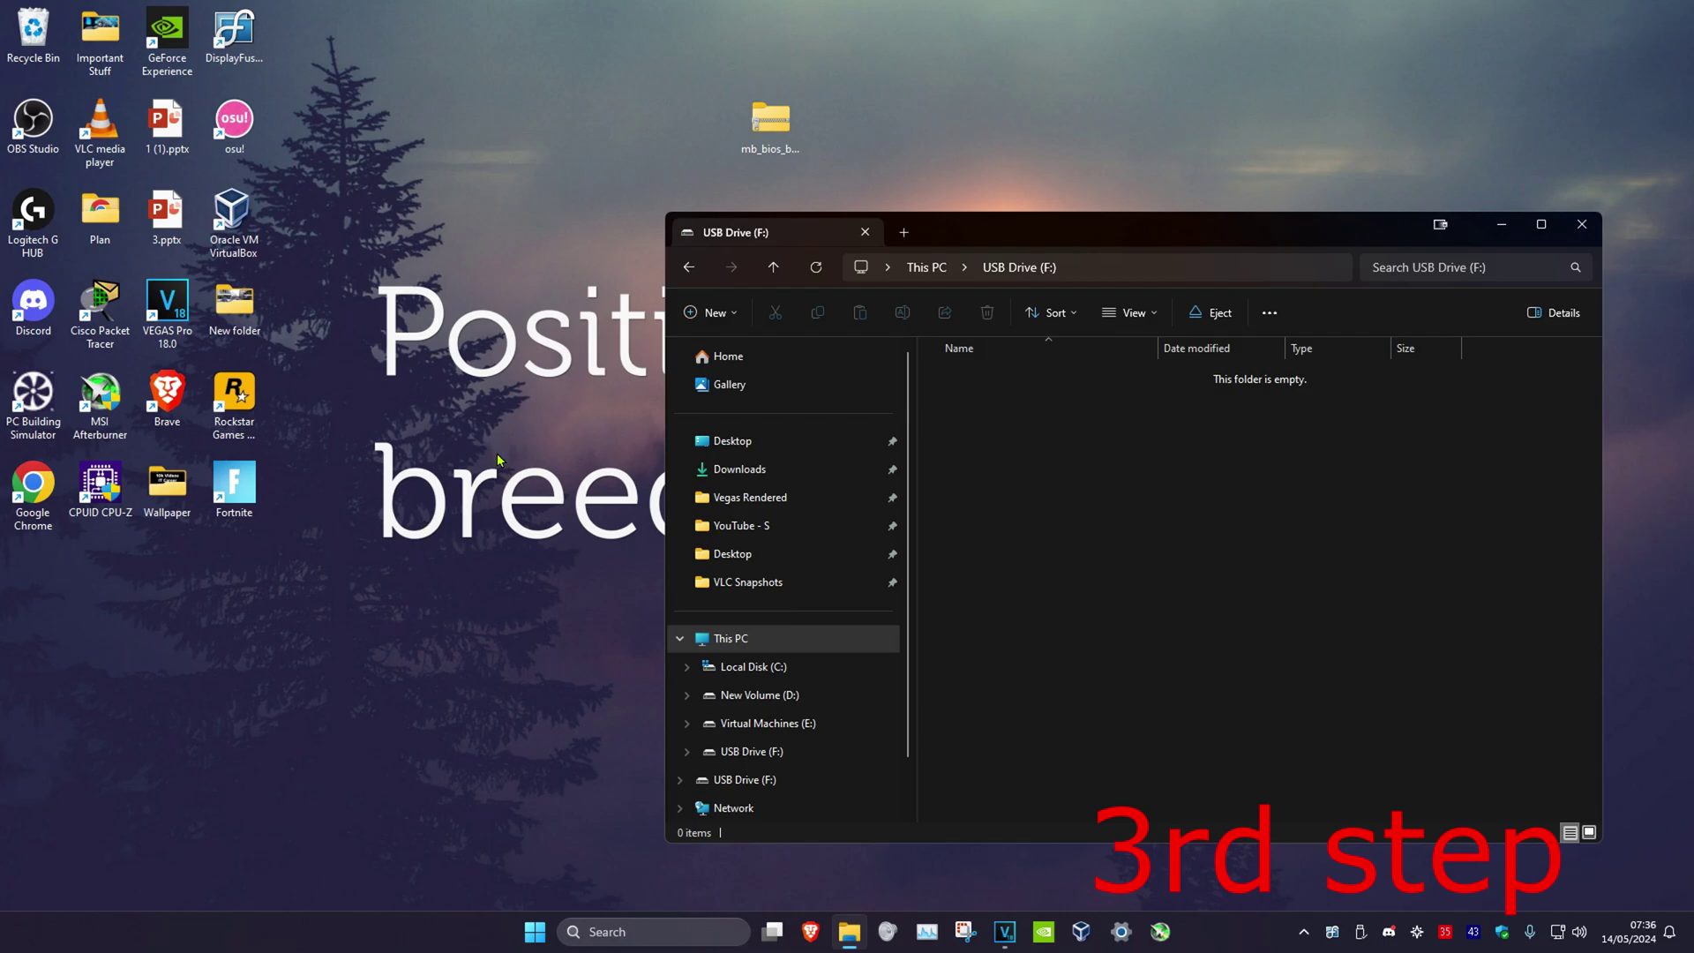
key("alt+Left")
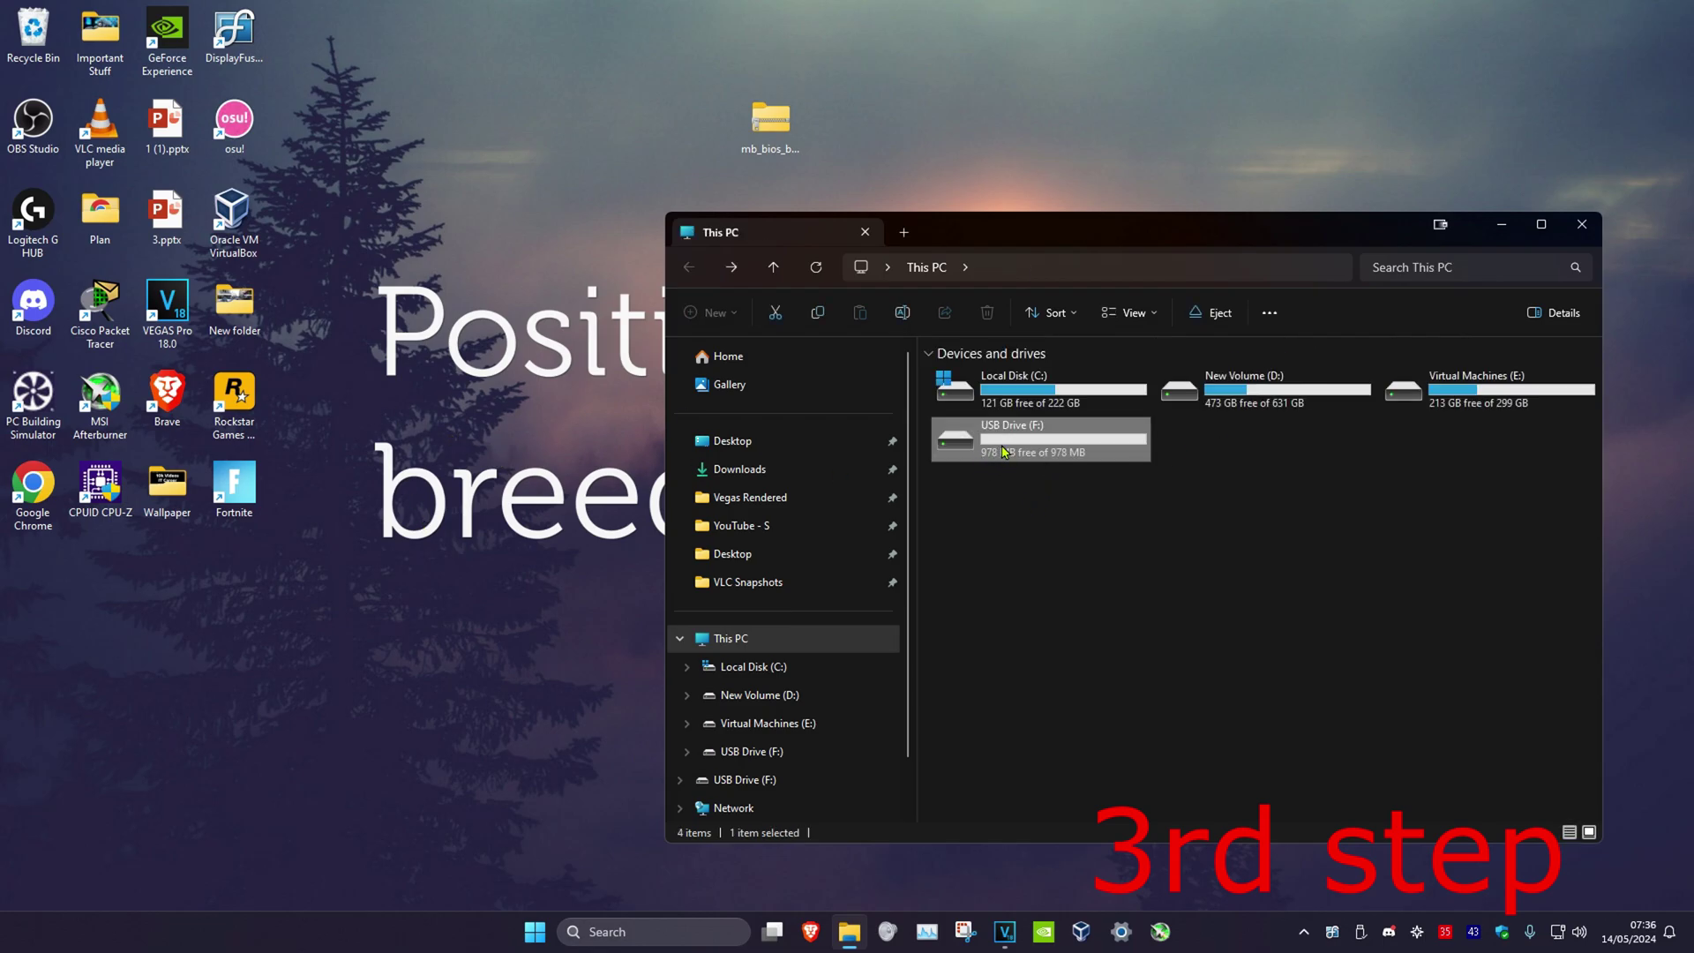
Step: Format USB Drive (F:) with the FAT32 file system, accepting the data-erase warning
right_click(1005, 448)
left_click(1063, 588)
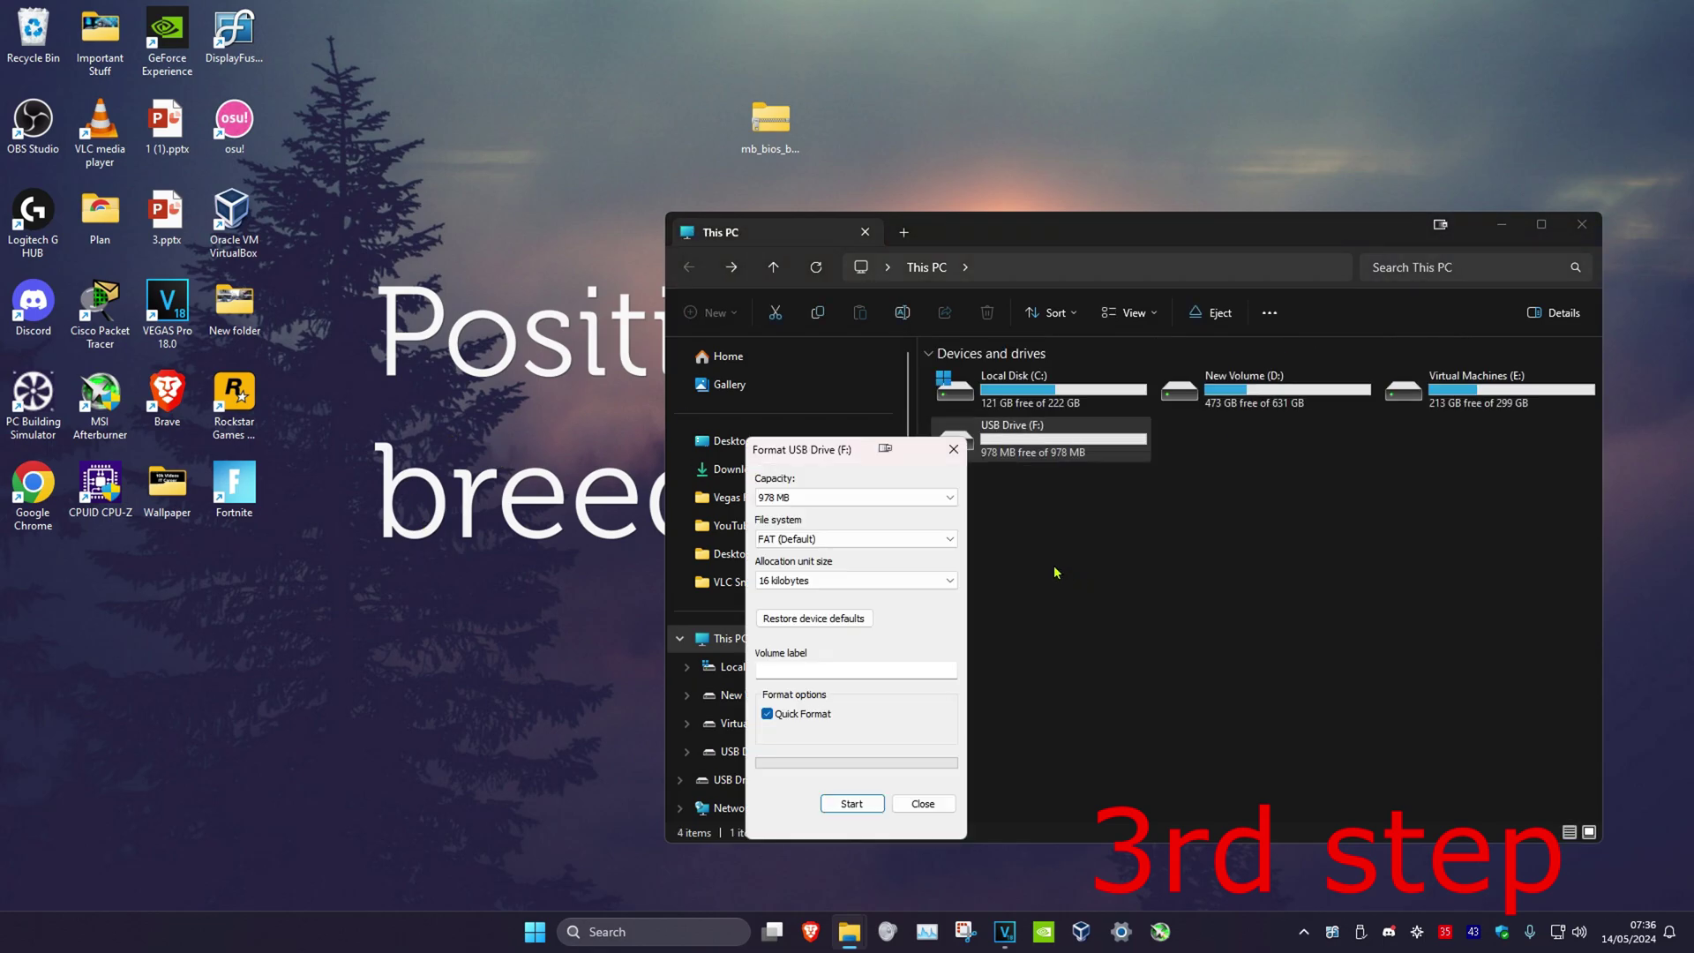
left_click(785, 535)
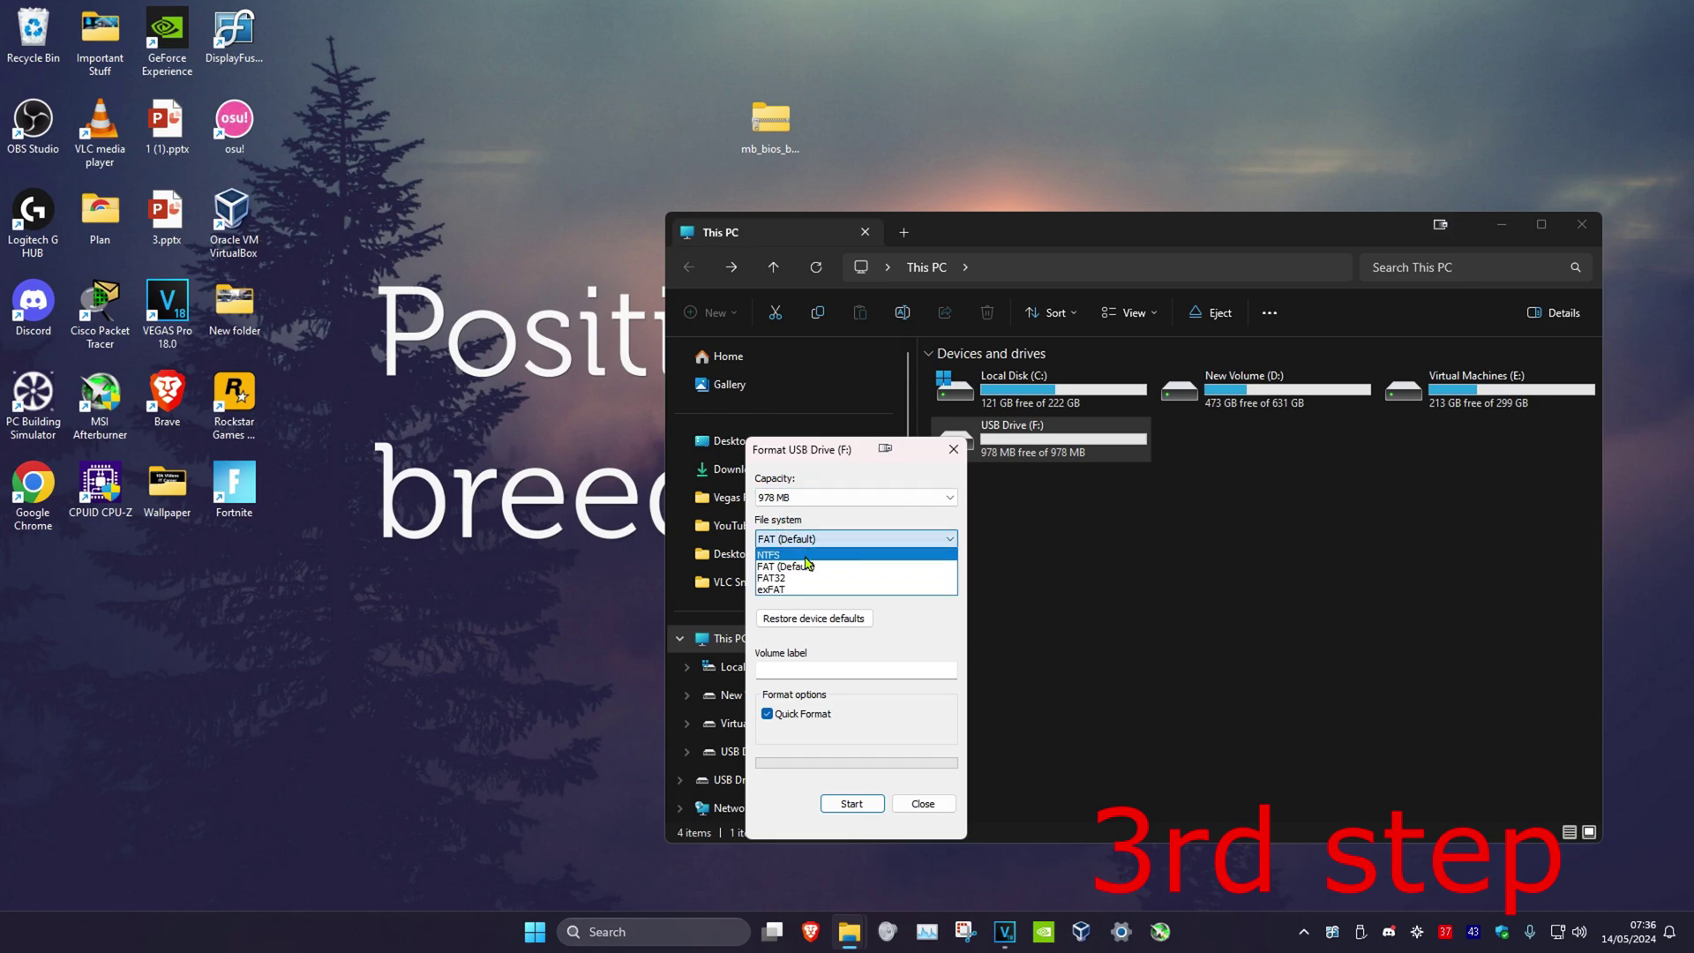
left_click(797, 573)
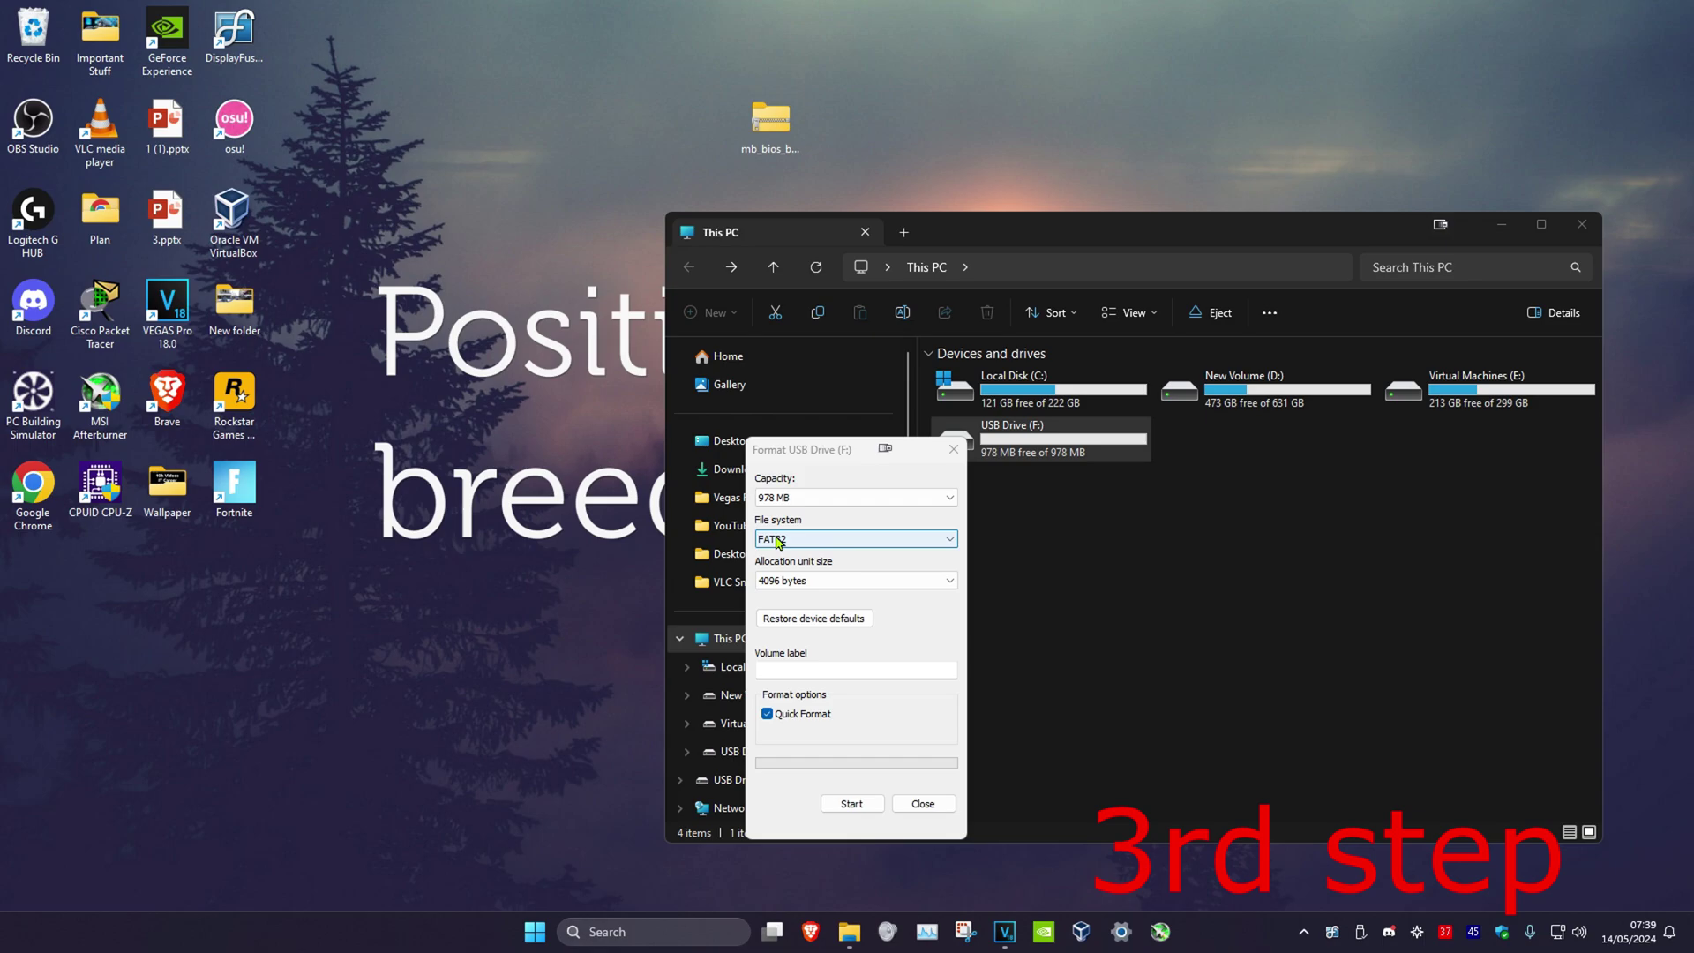
left_click(851, 812)
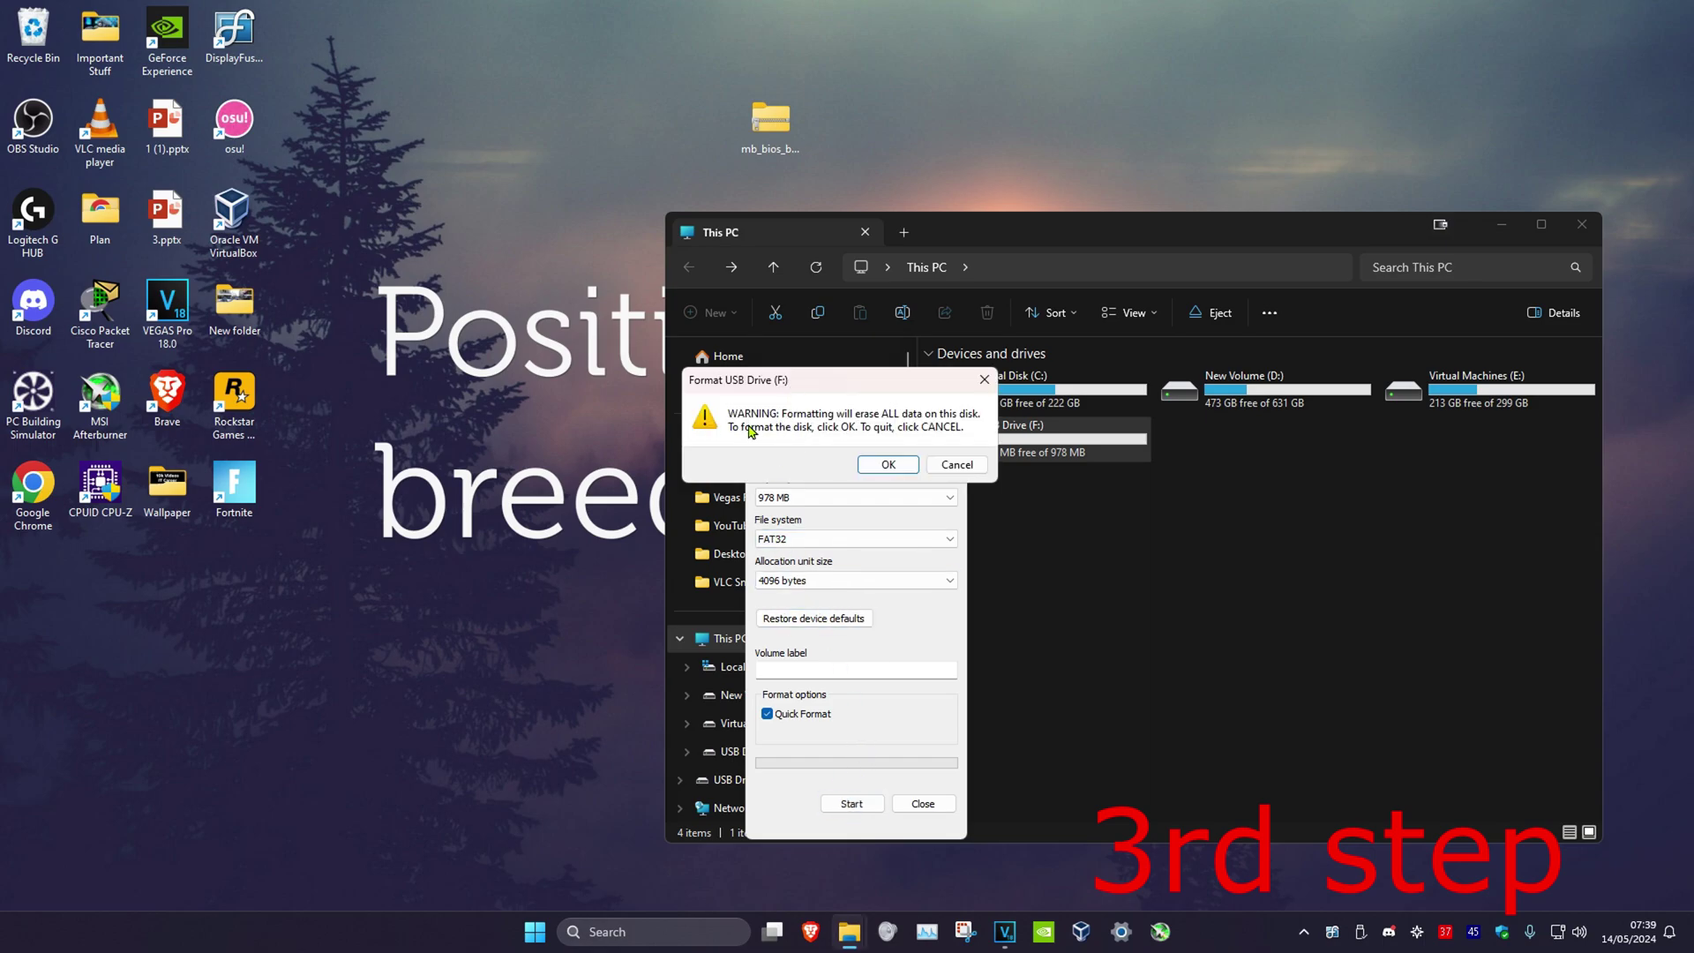
left_click(902, 467)
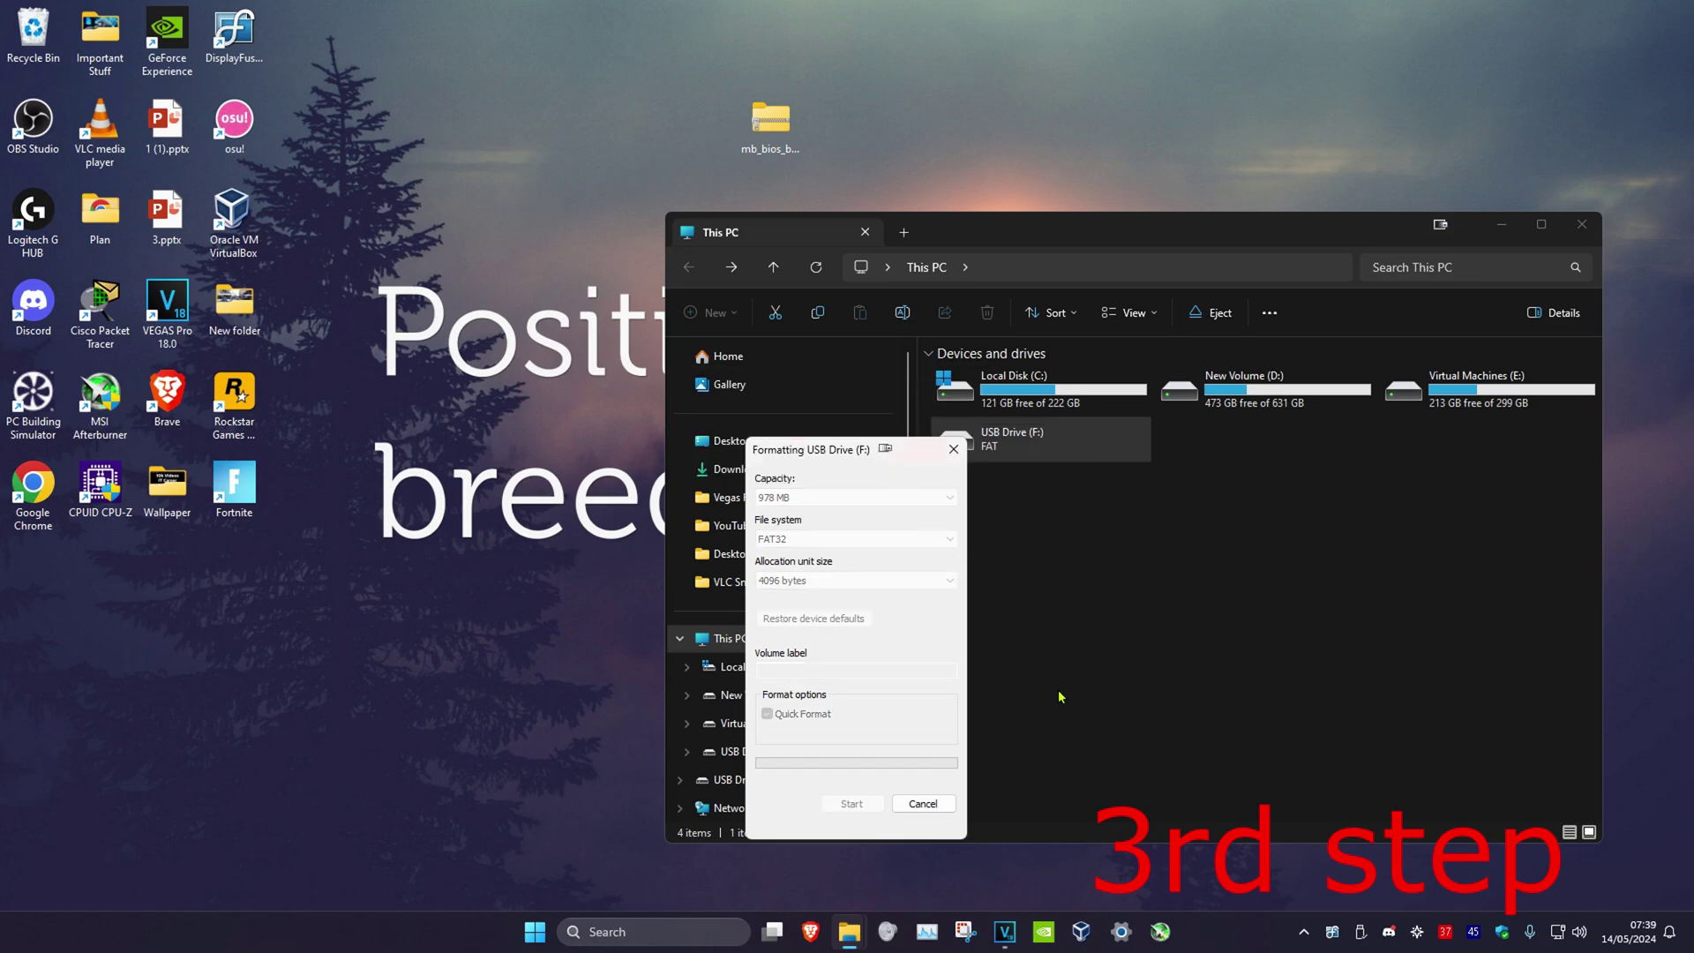
left_click(951, 463)
left_click(953, 449)
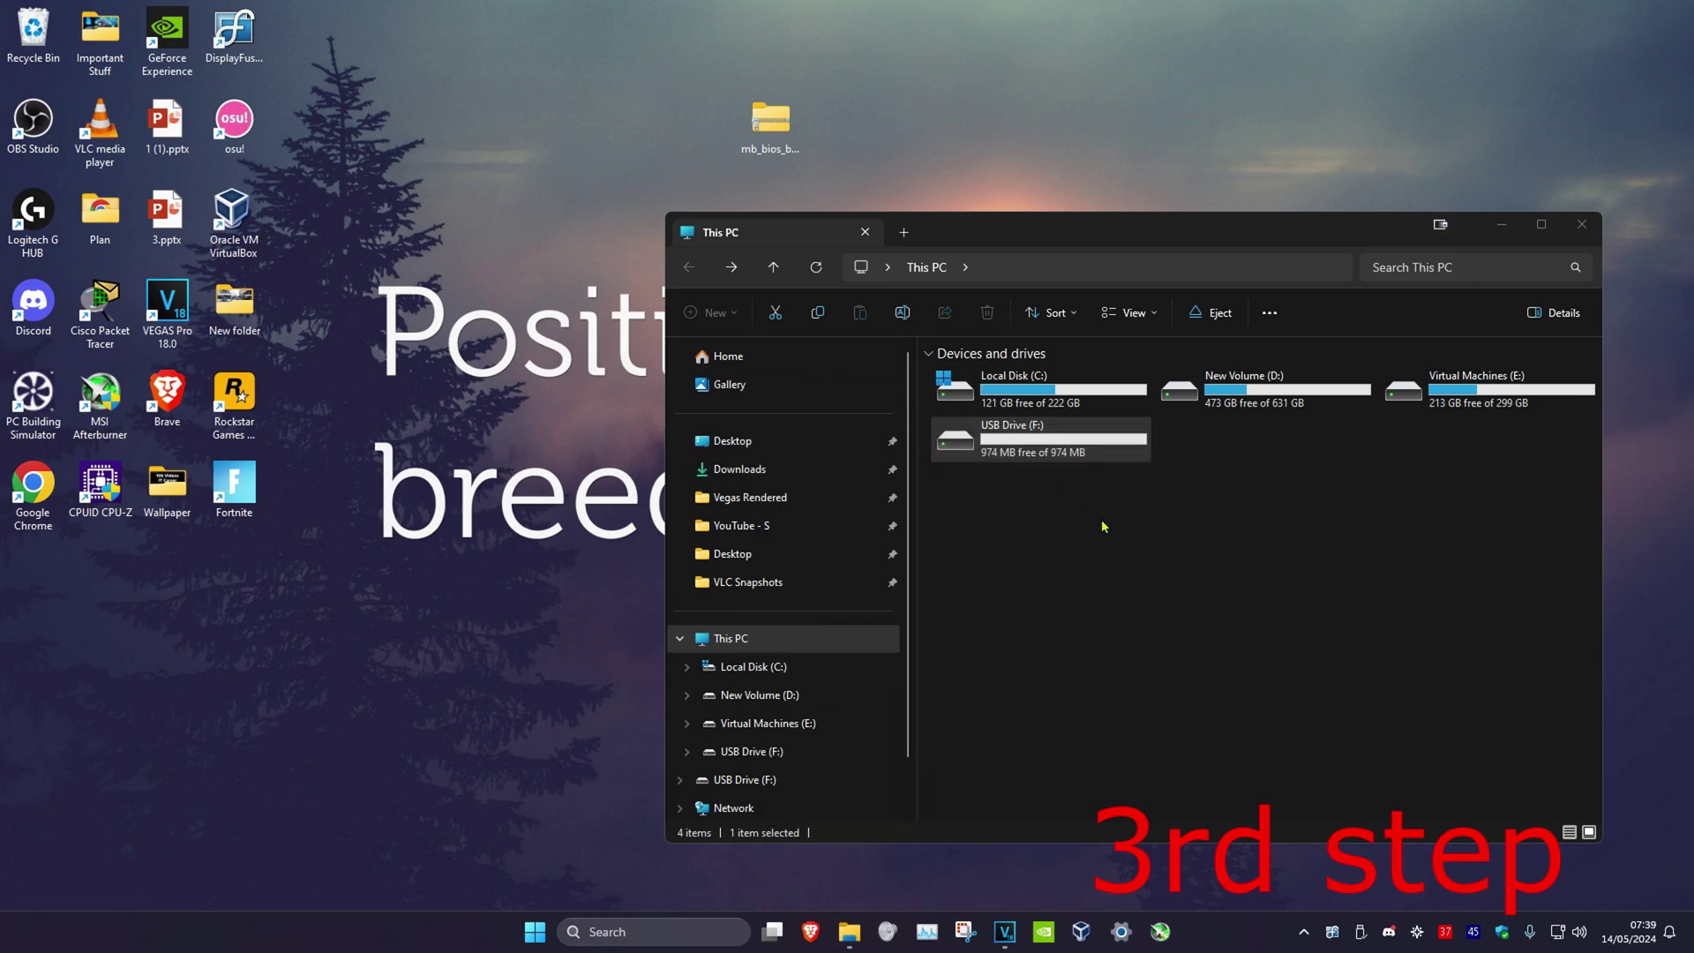
Step: Extract mb_bios_b450m-ds3h_8a16bg05_f66.zip onto USB Drive (F:)
right_click(766, 126)
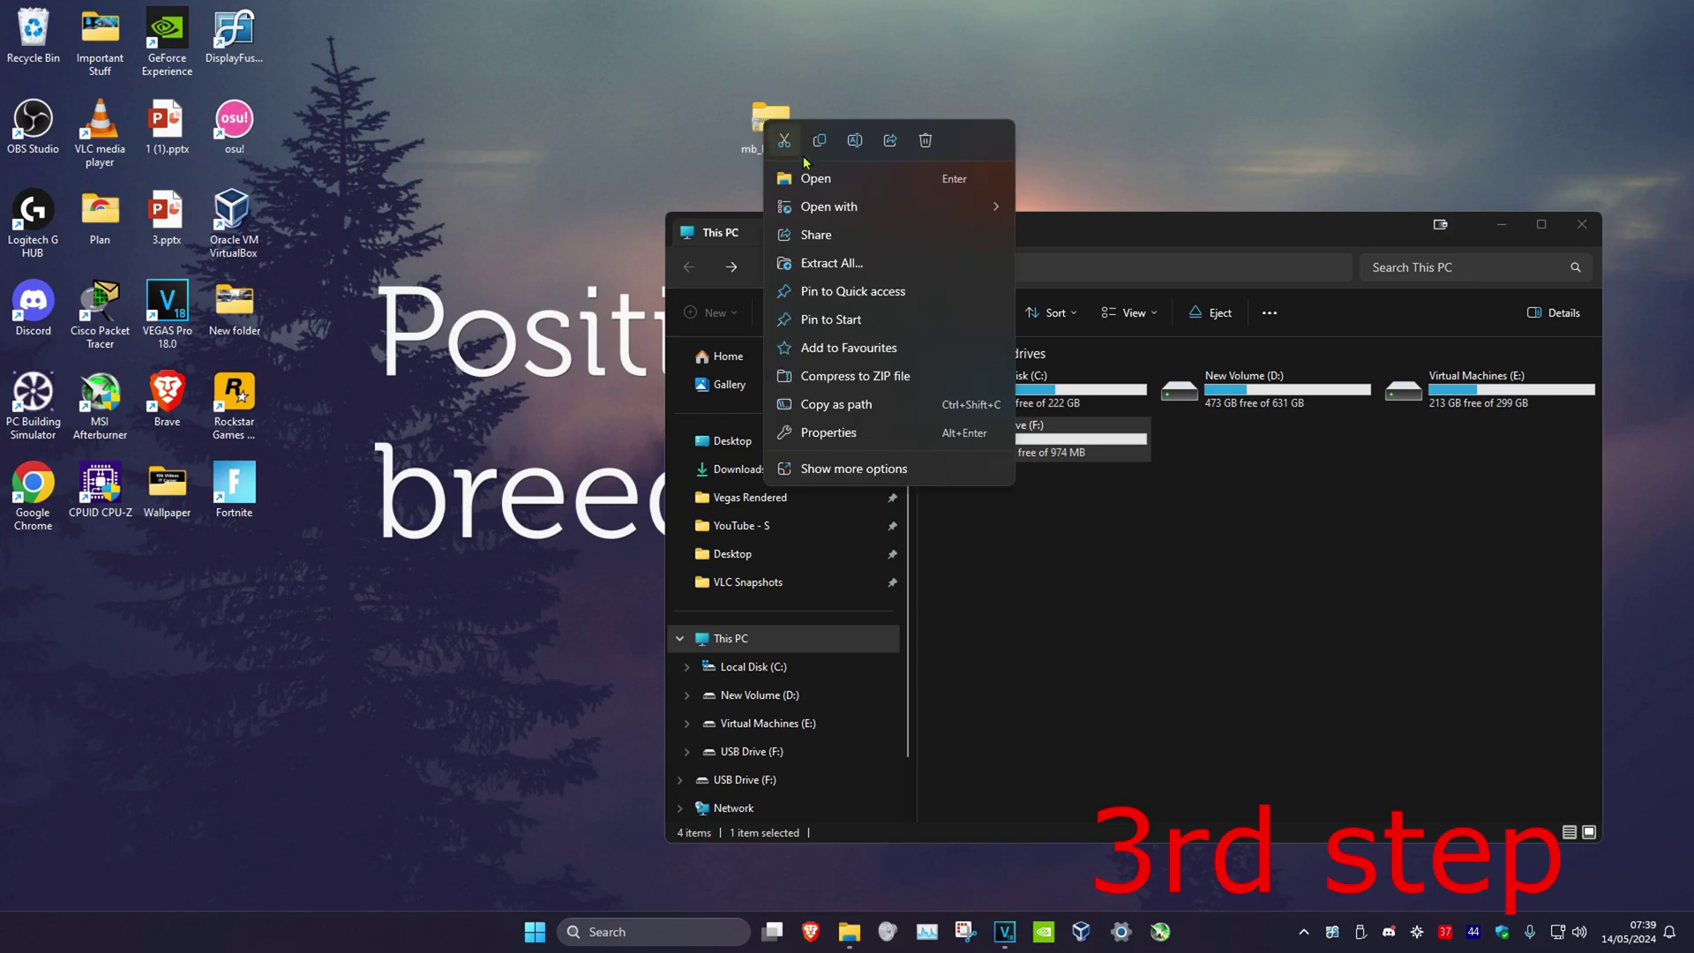
left_click(846, 263)
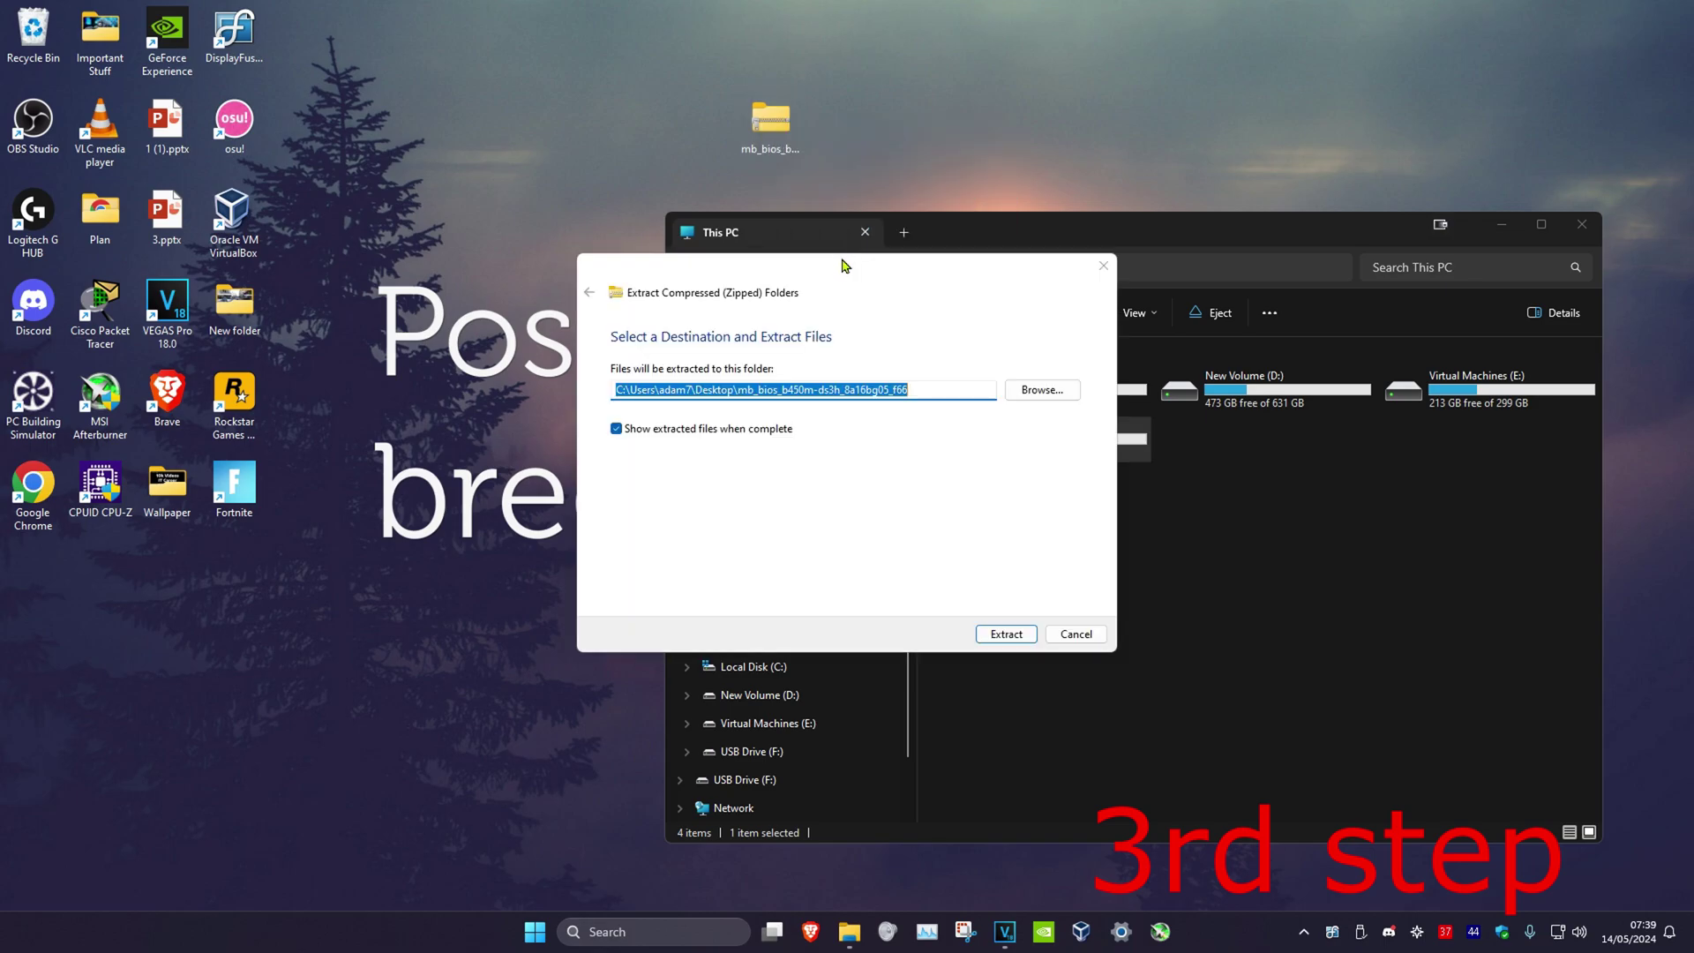
left_click(1039, 386)
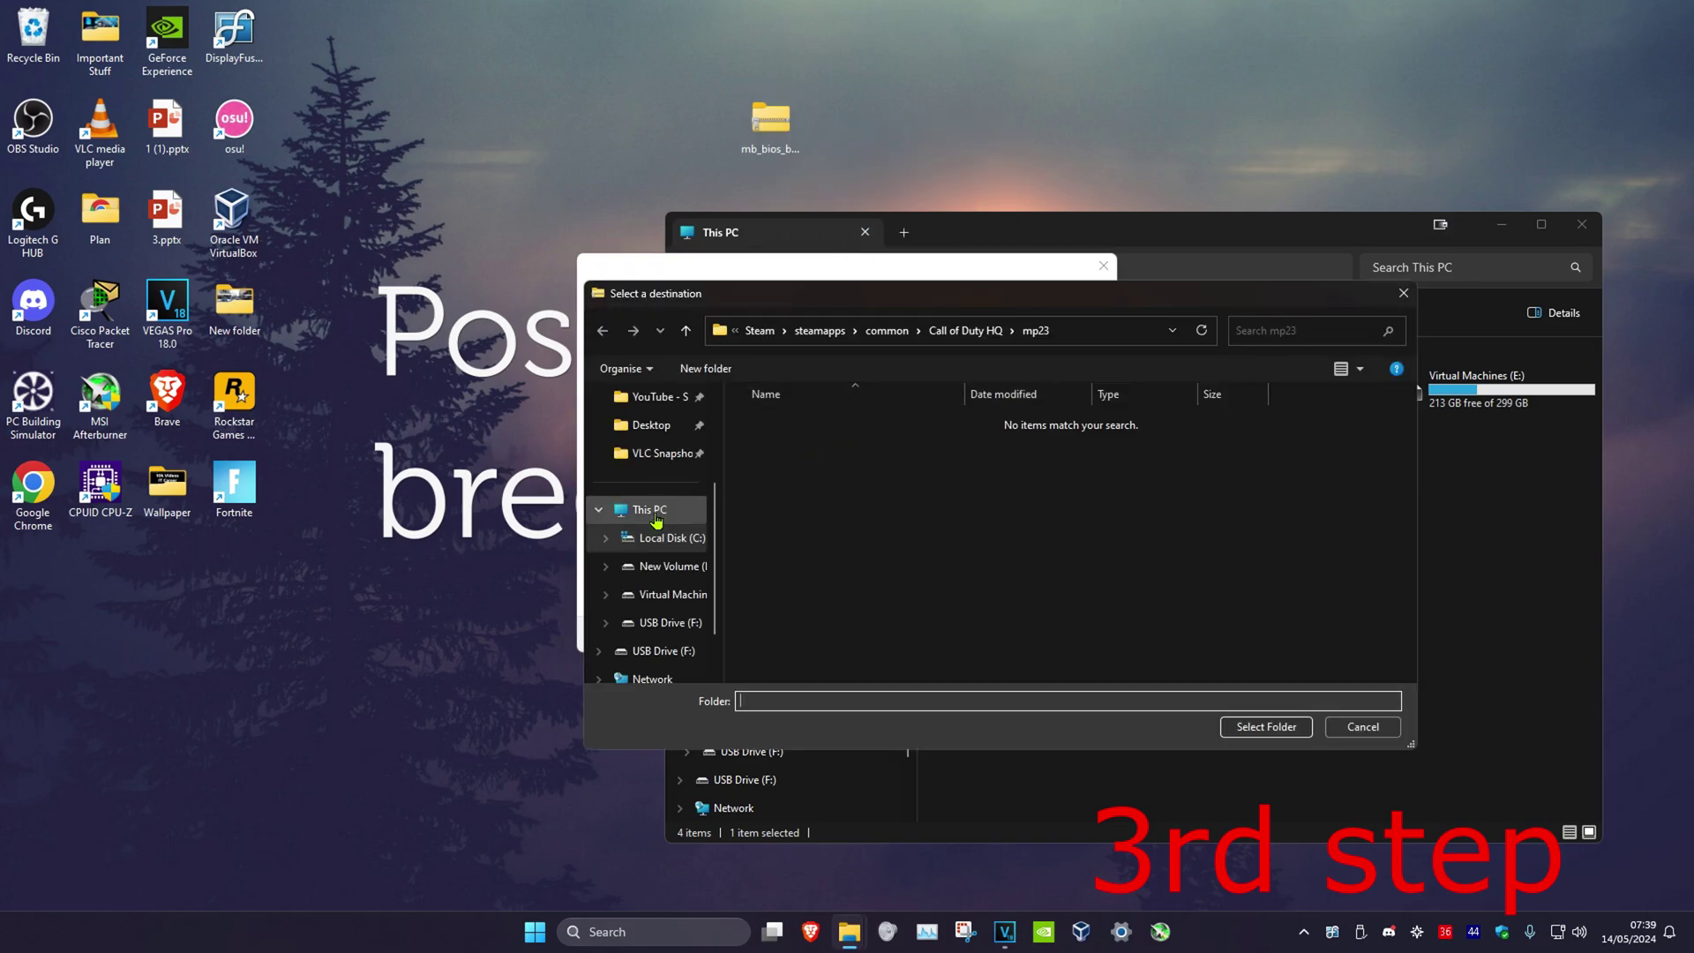
left_click(655, 517)
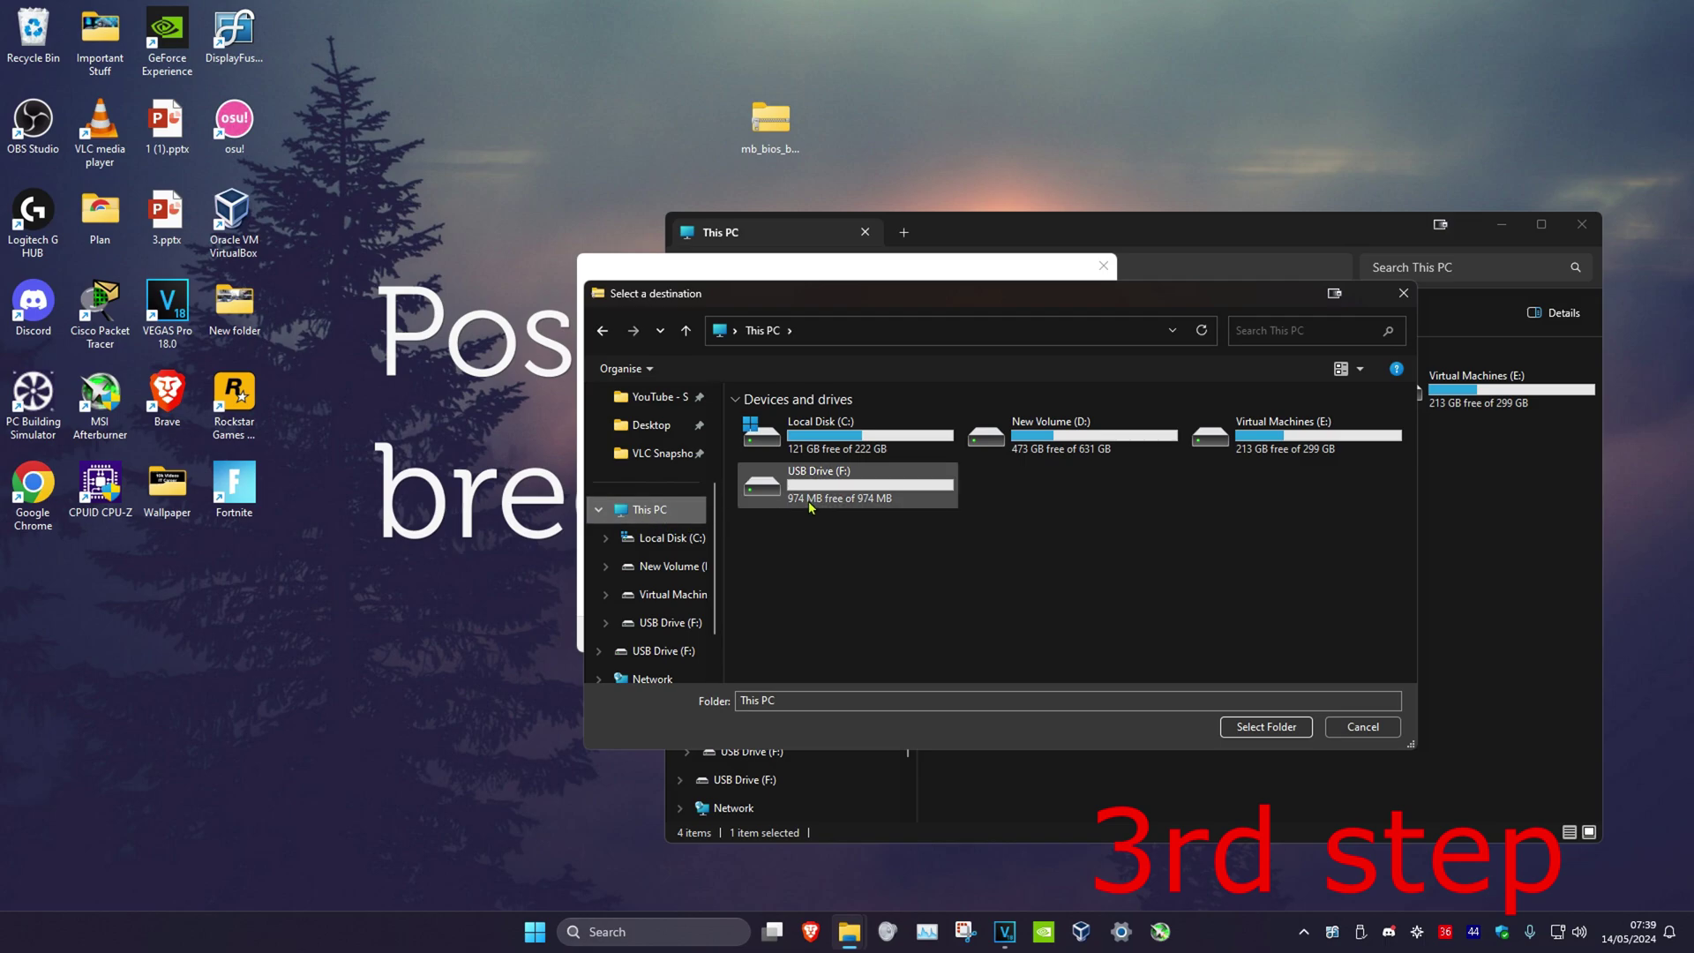
double_click(809, 505)
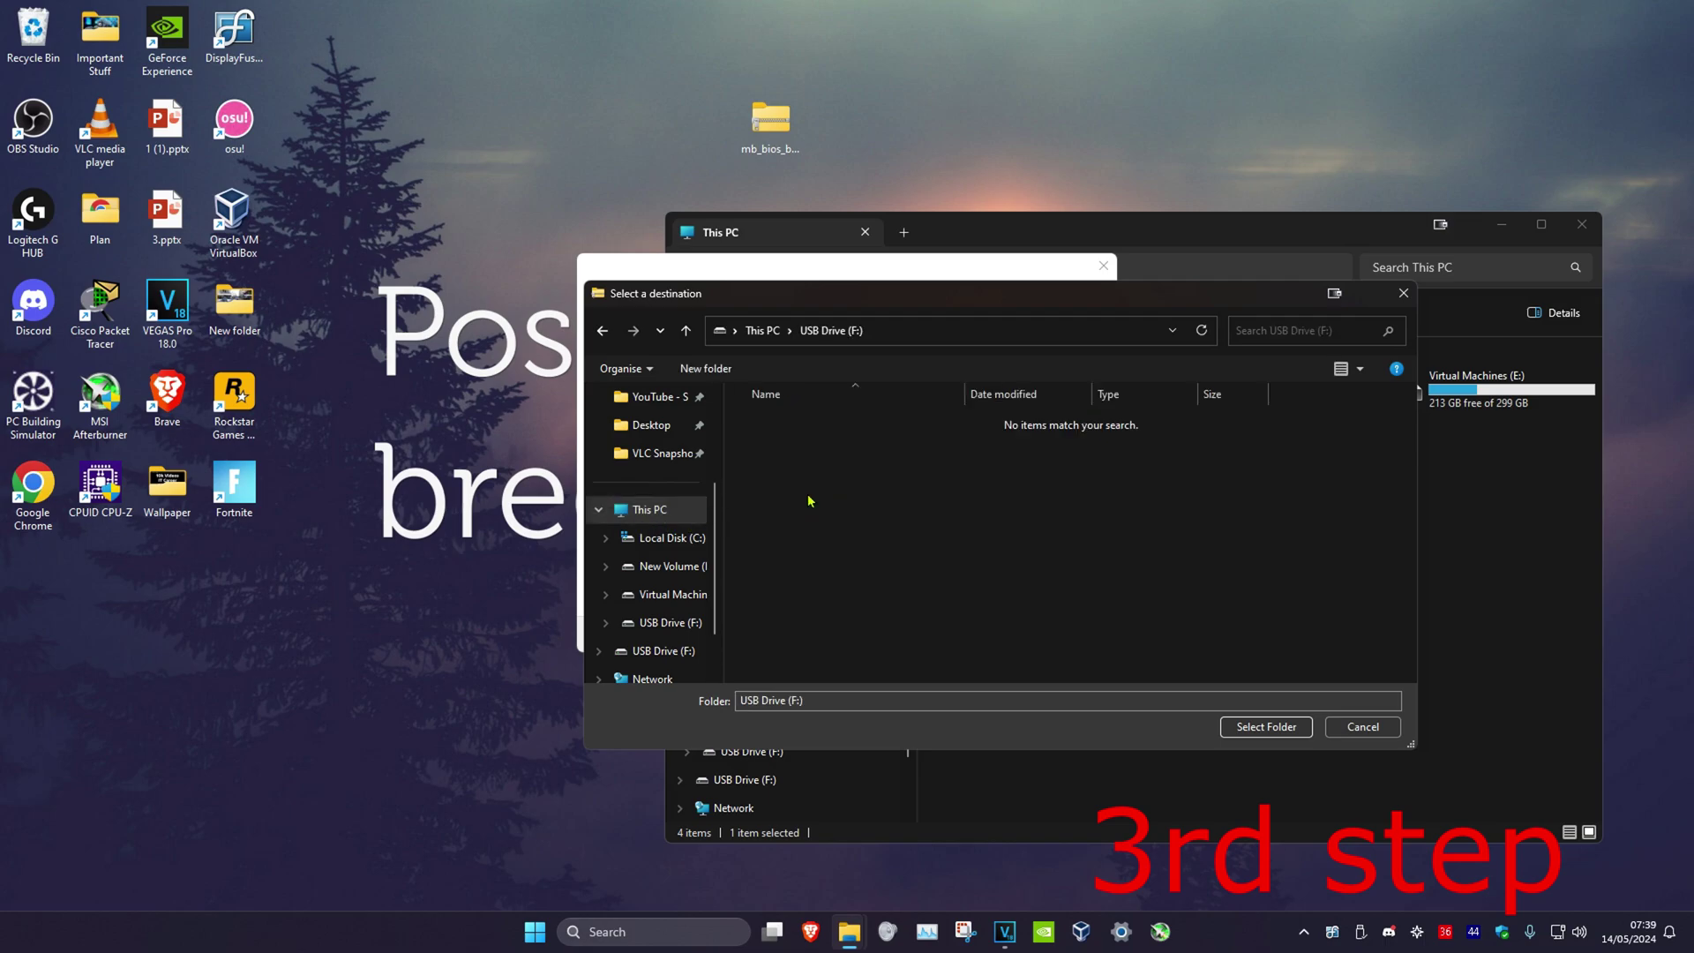
left_click(1262, 726)
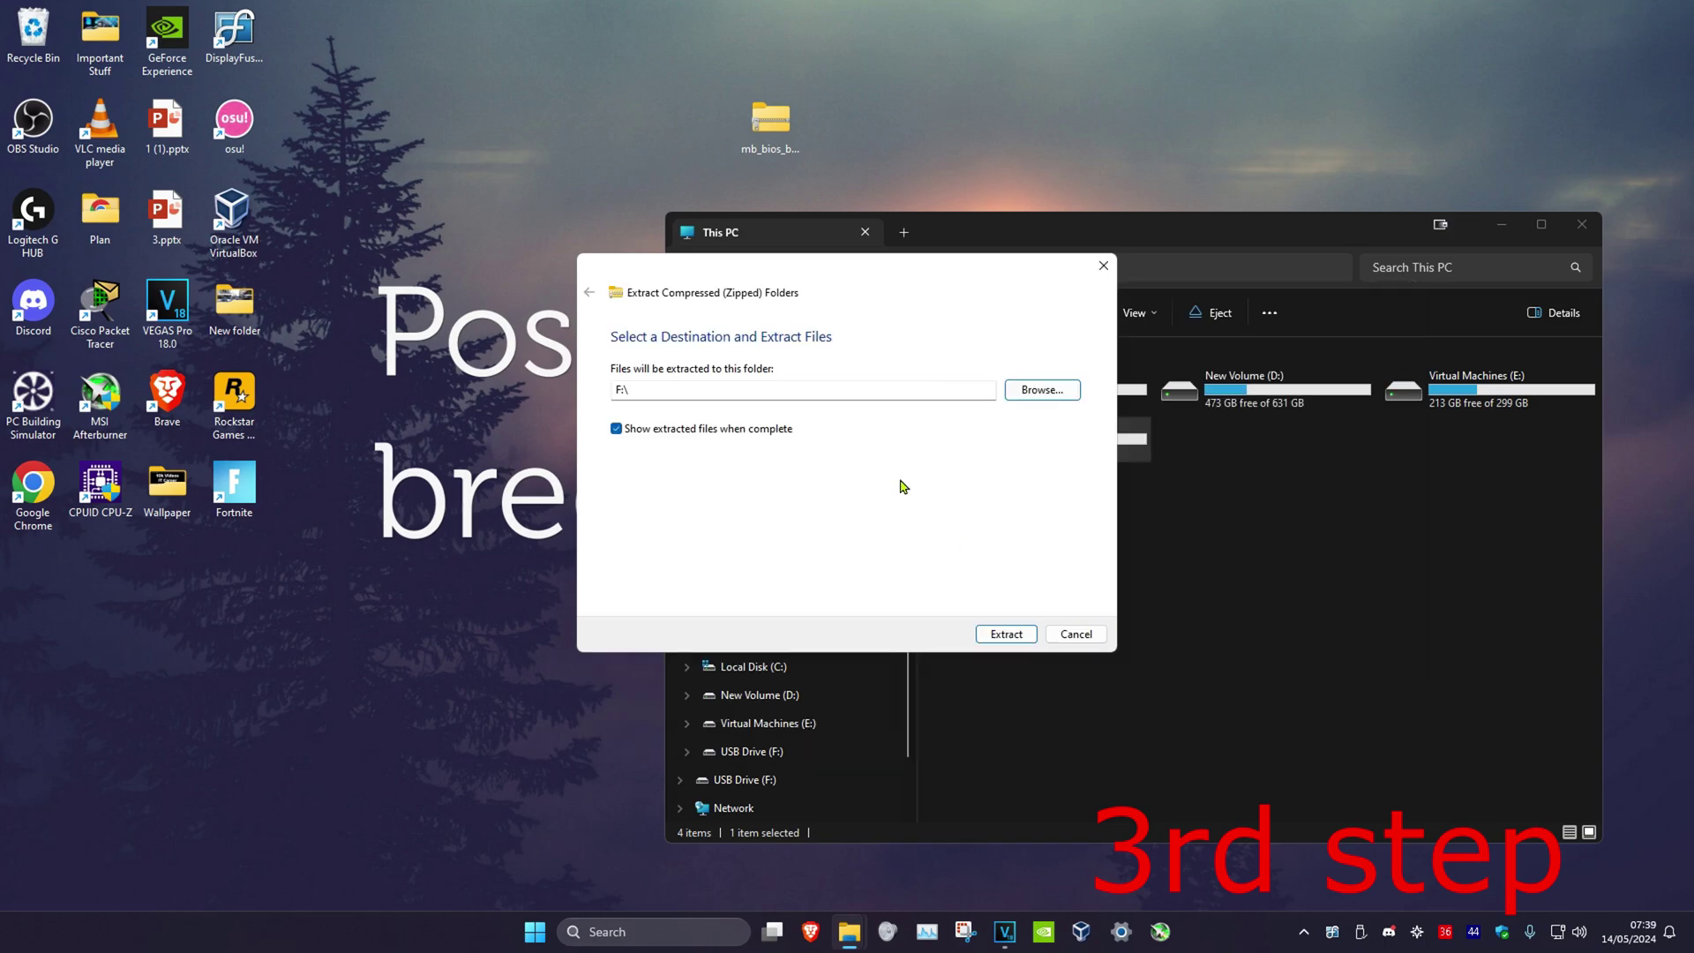
left_click(1014, 636)
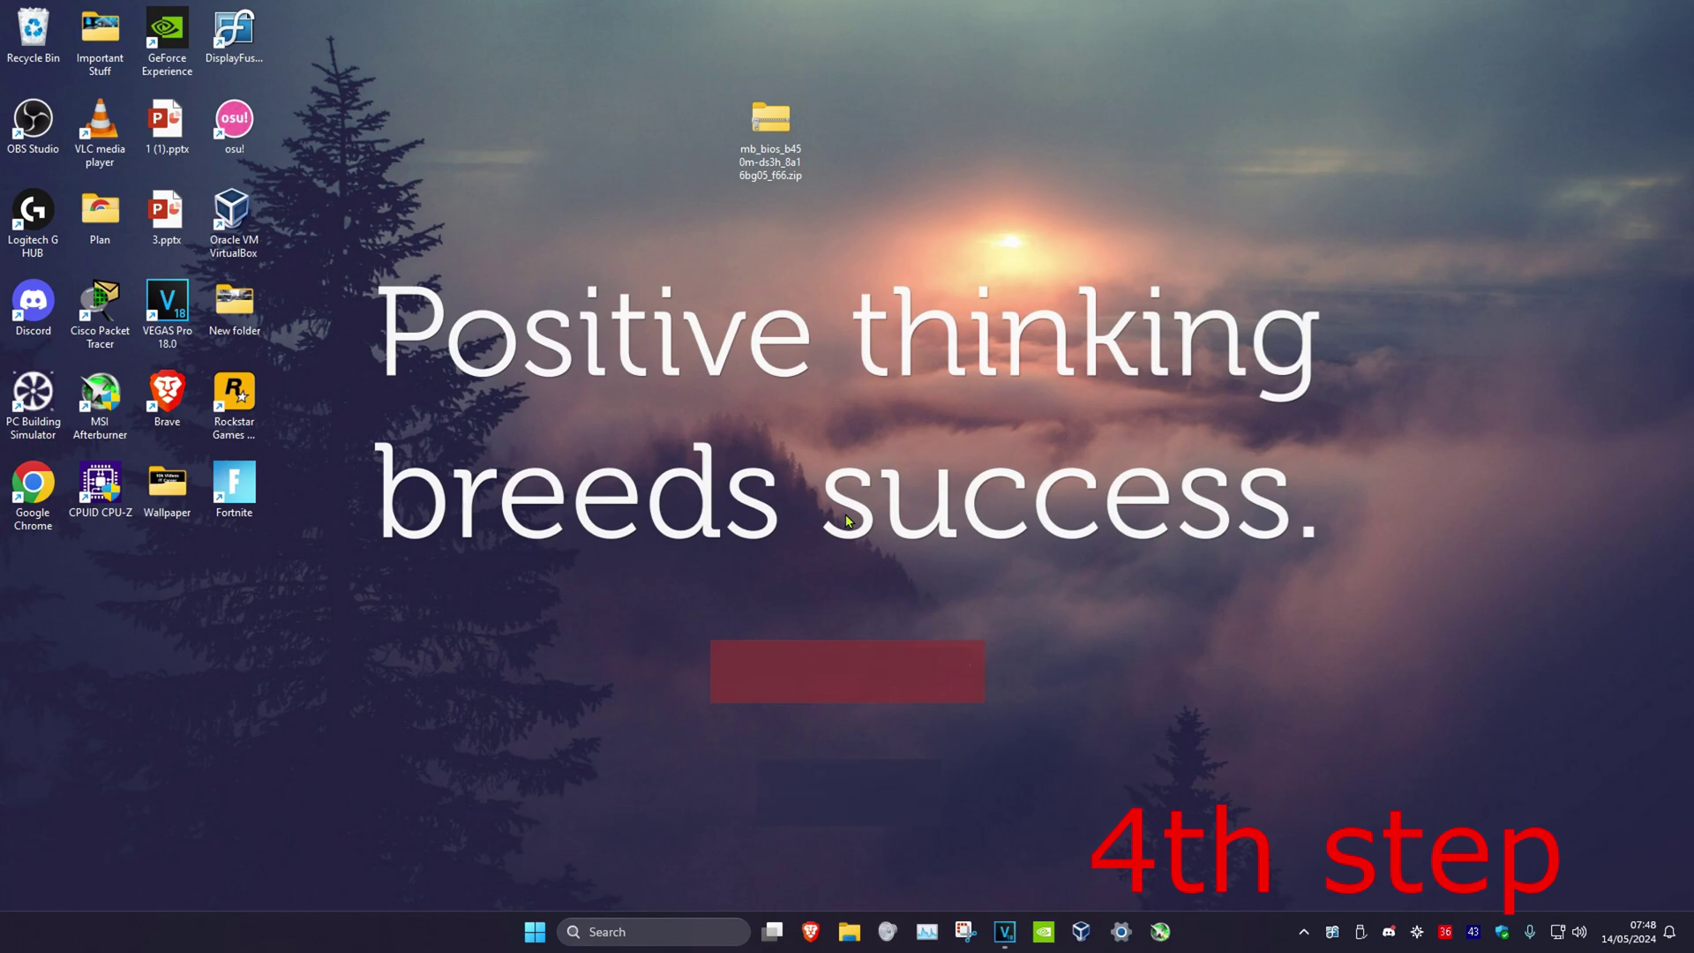
Step: Restart the PC from the Start menu's power options
left_click(538, 928)
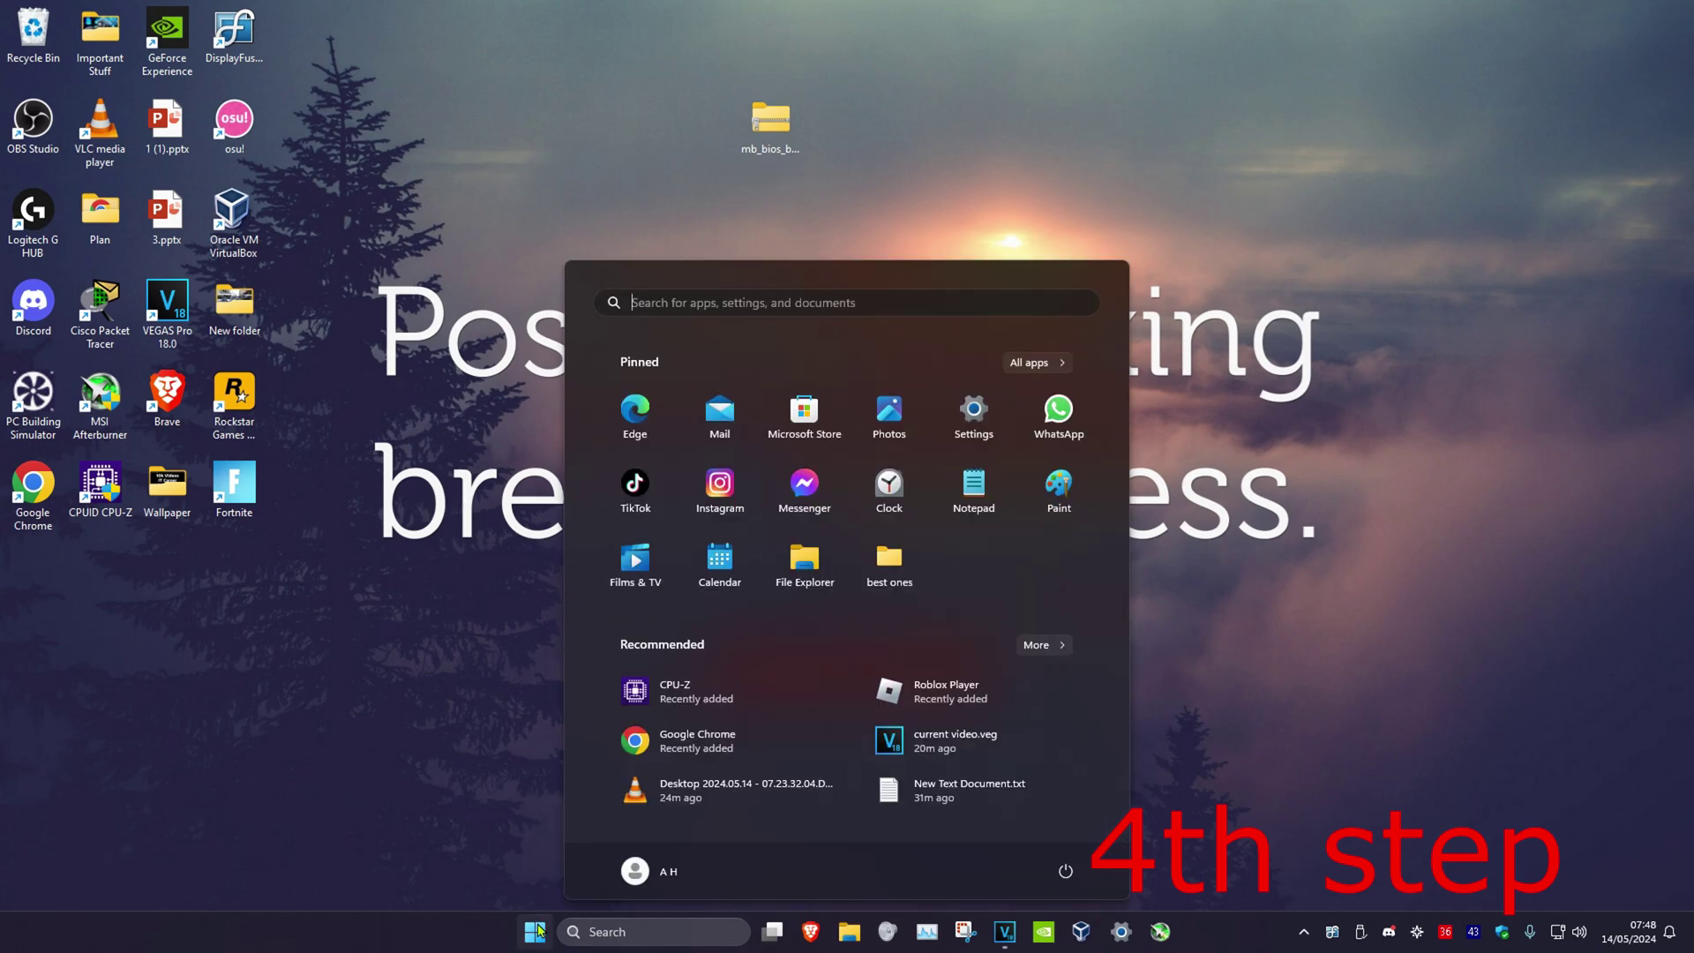
left_click(1066, 871)
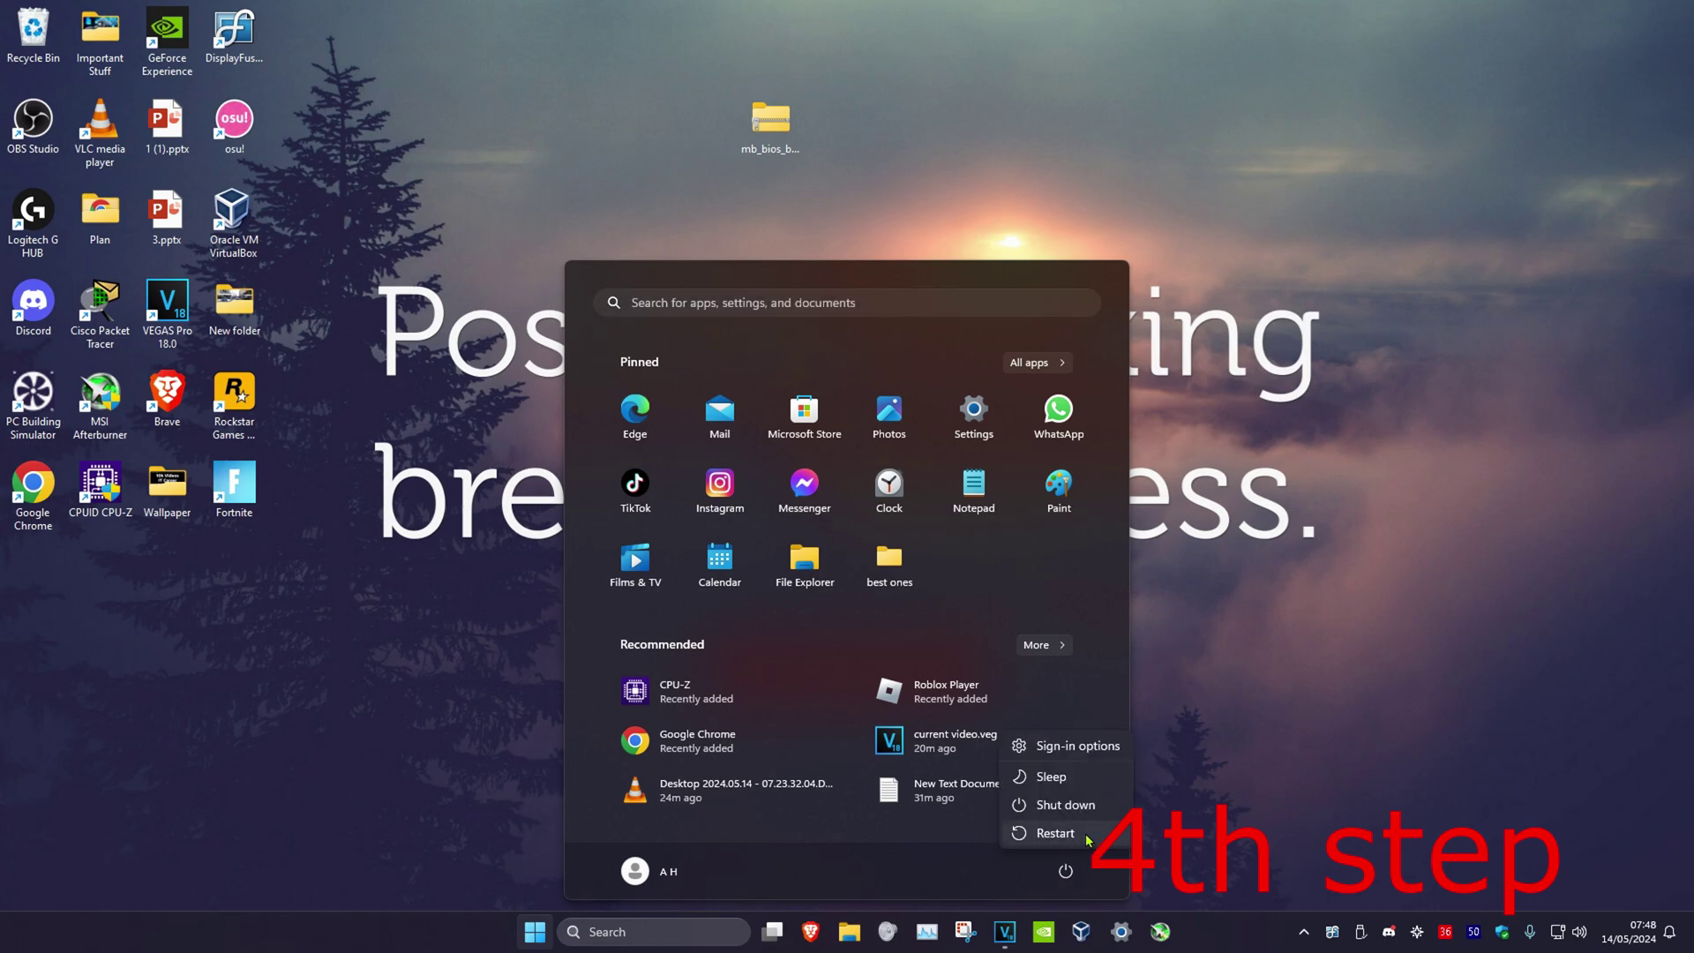
left_click(1087, 840)
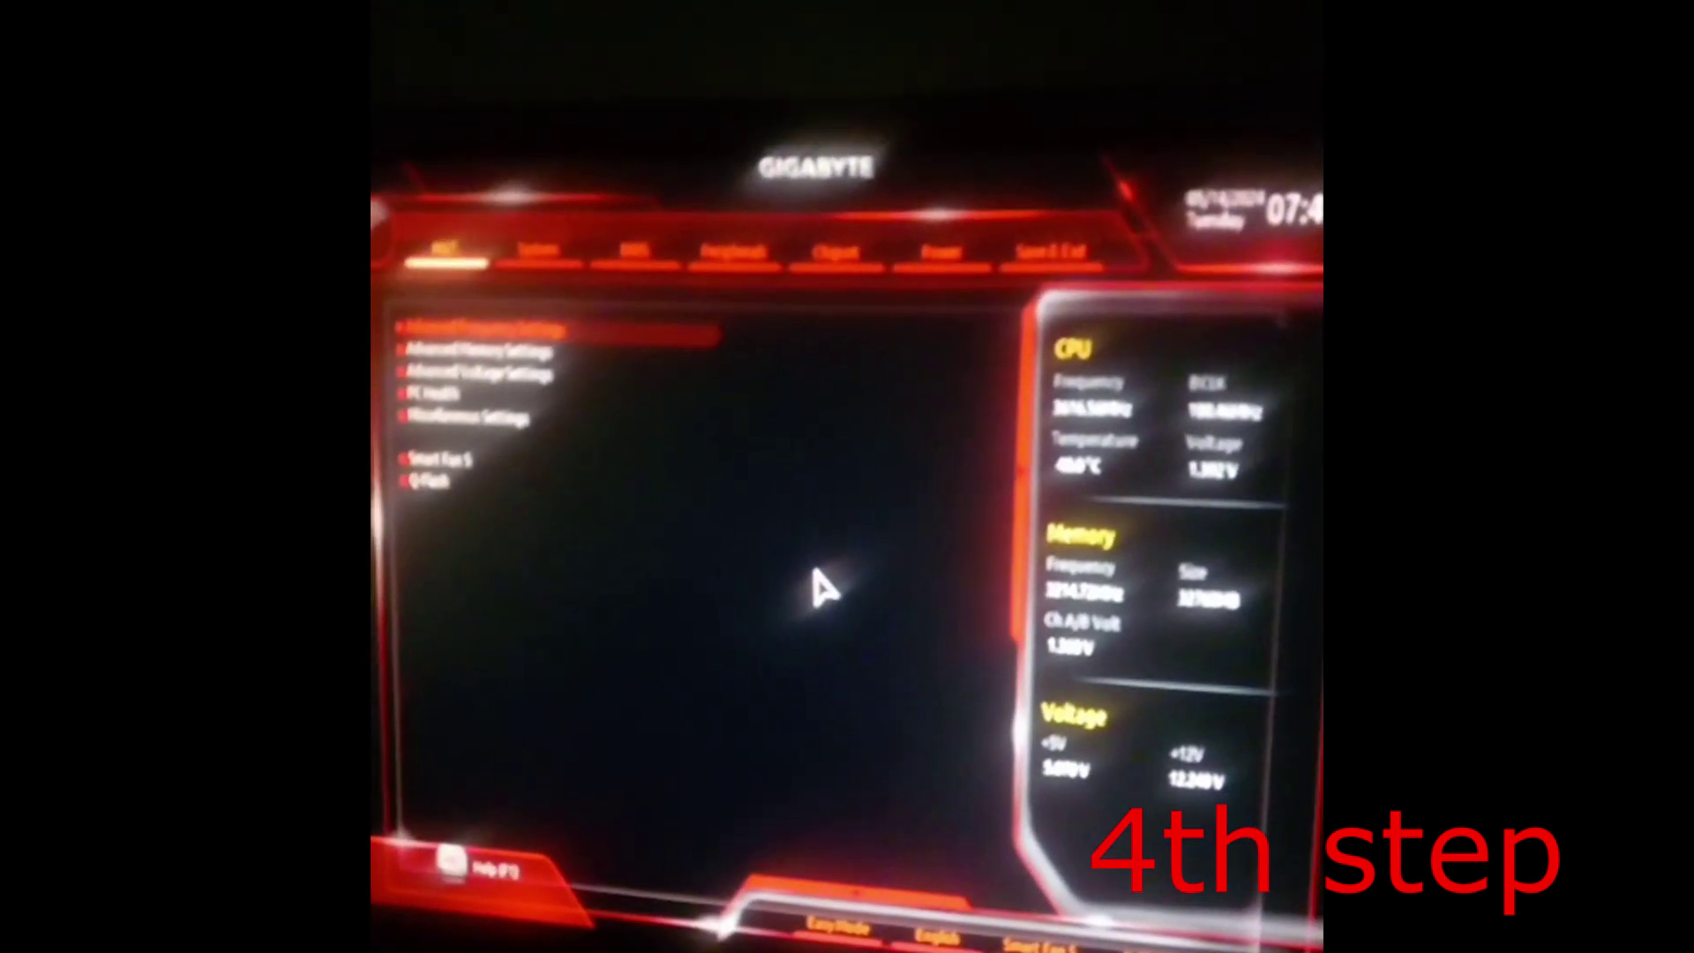
Step: Toggle to Easy Mode and back to Classic, then launch Q-Flash
key("F2")
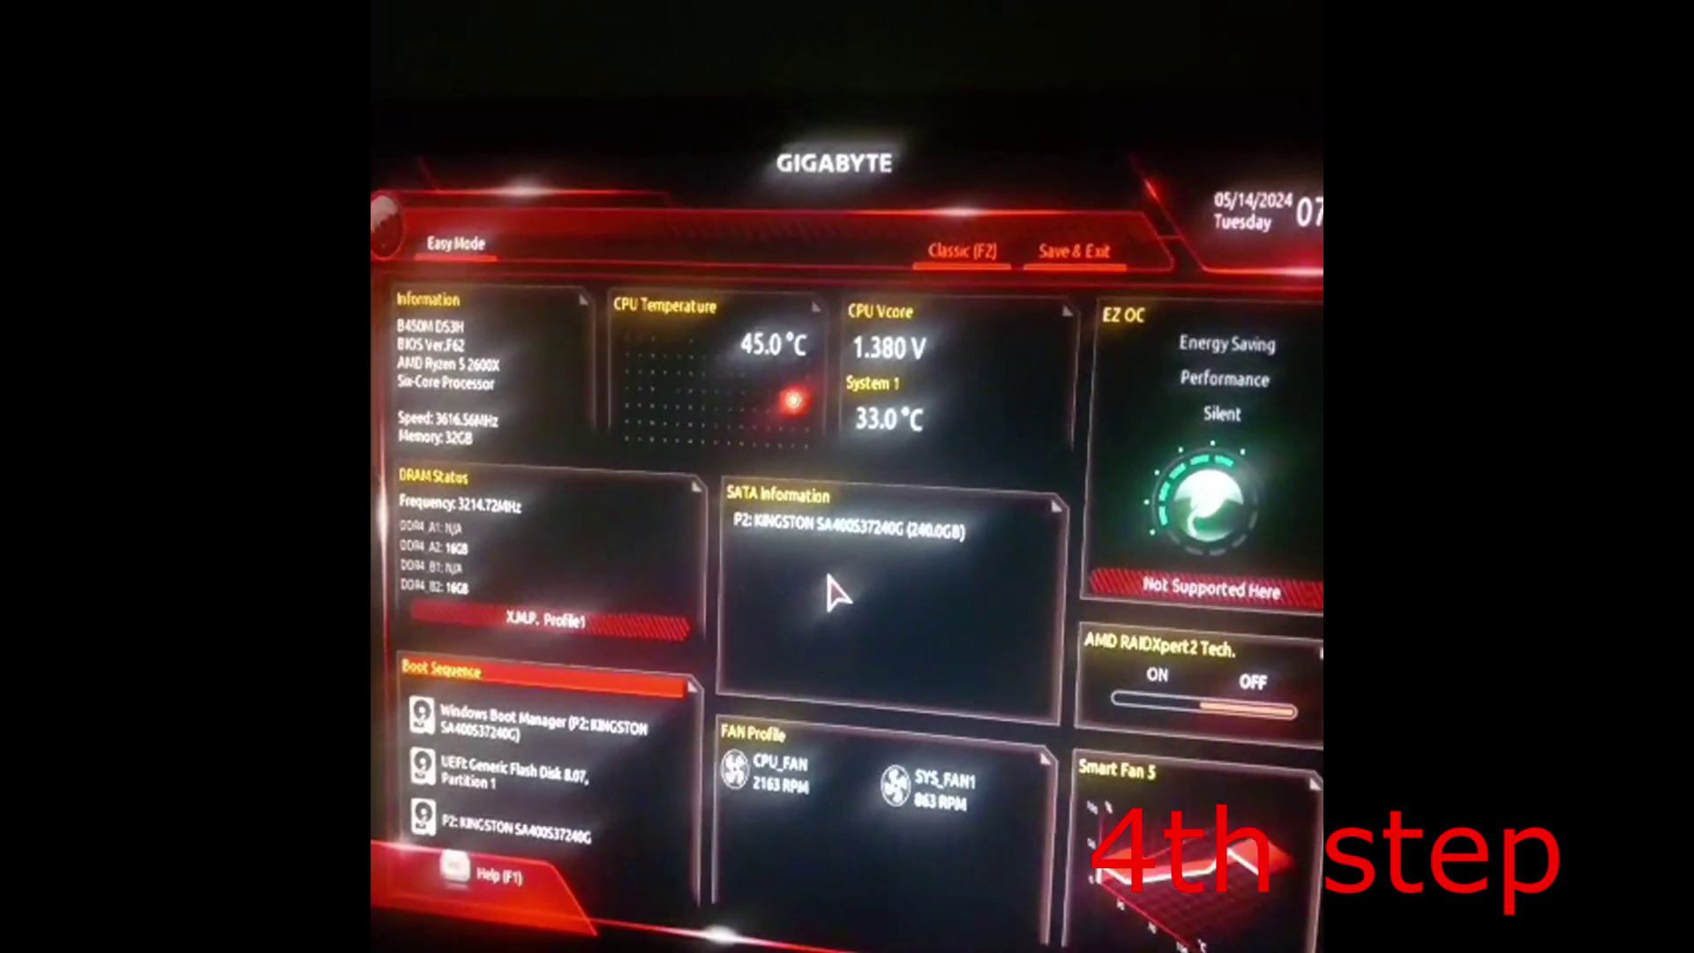
key("F2")
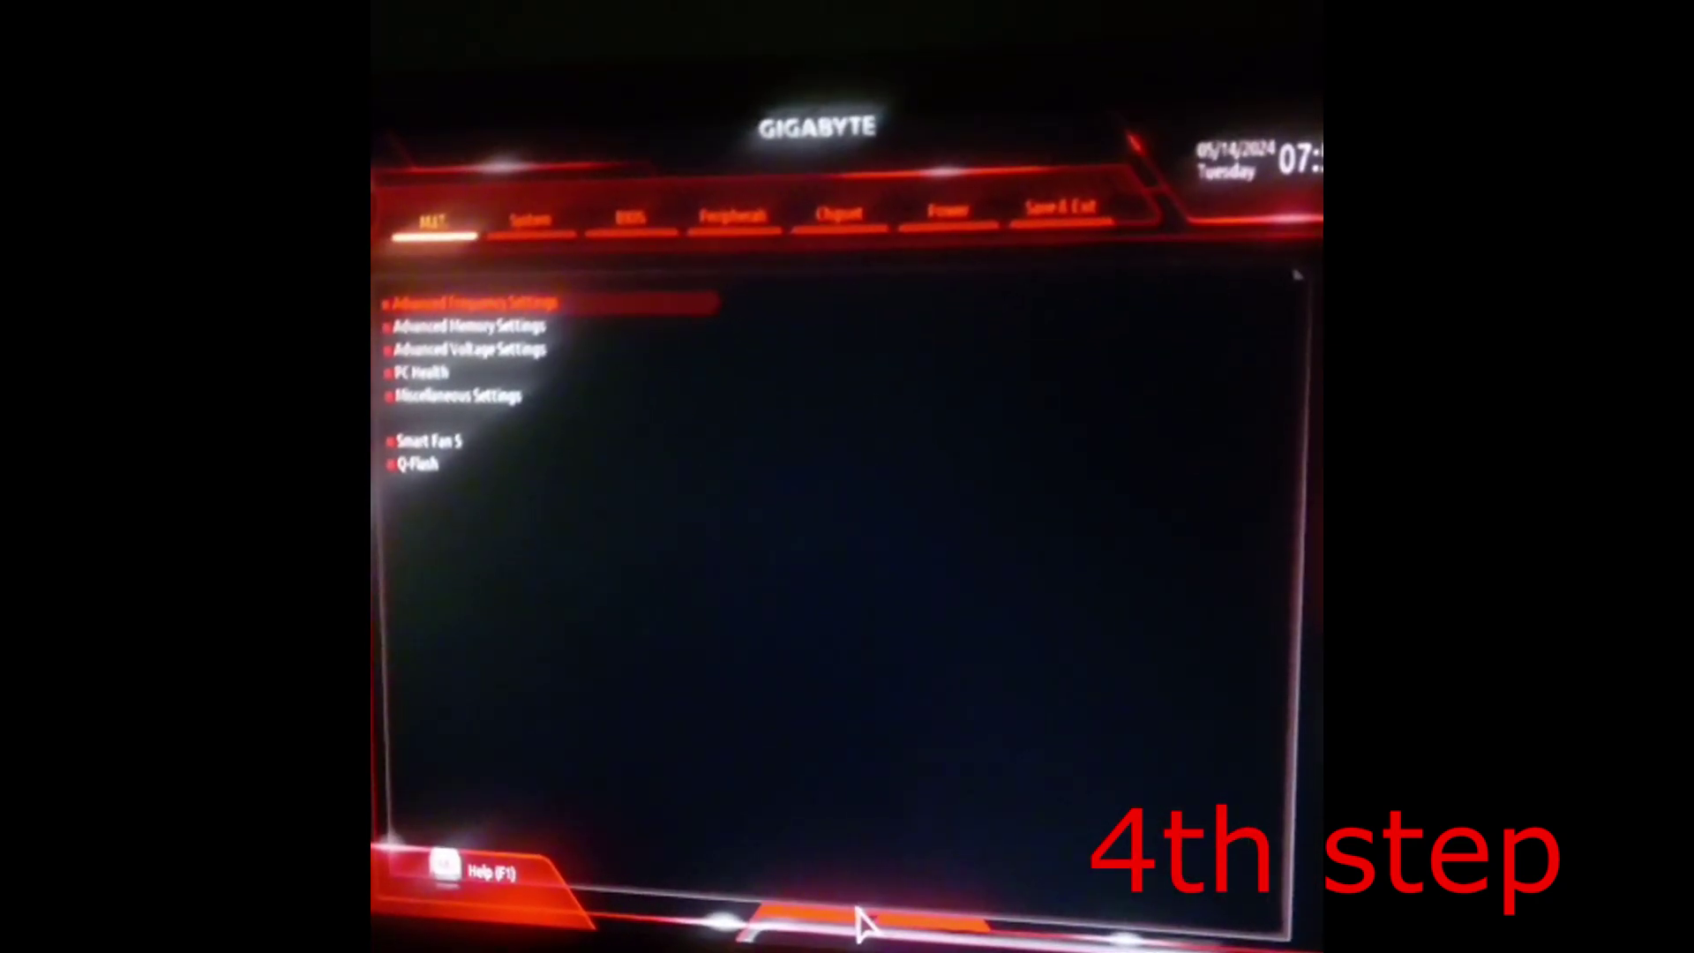
mouse_move(860, 922)
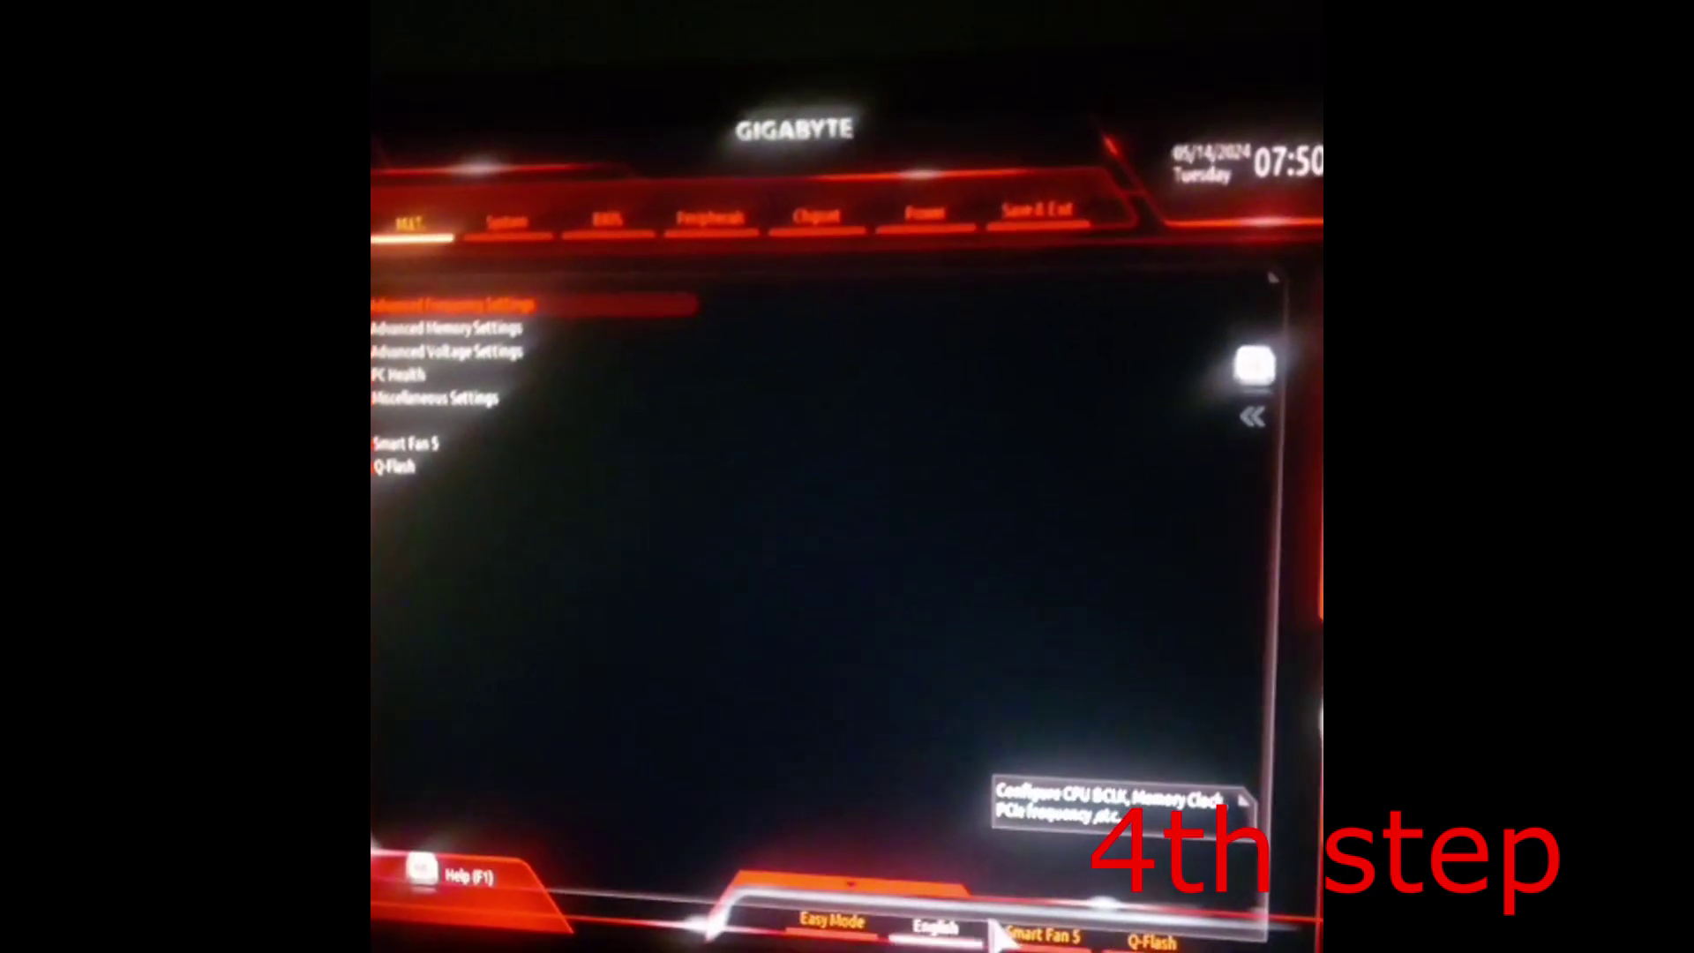
left_click(1143, 937)
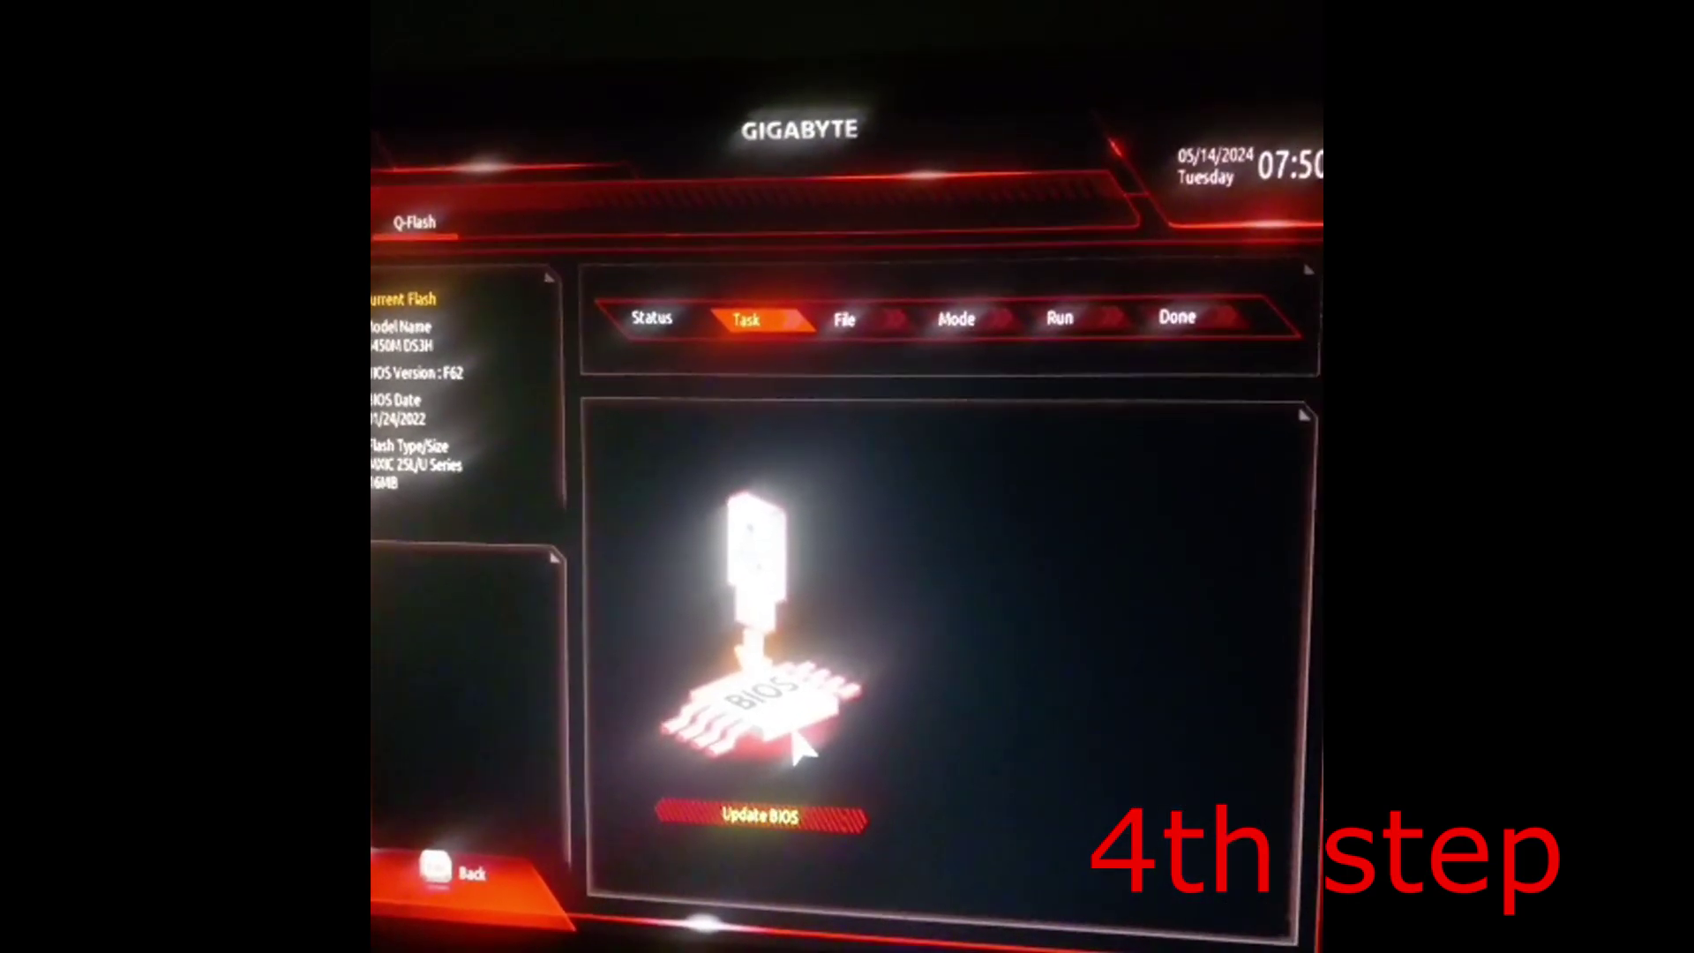
Step: Start Q-Flash's Update BIOS task to reach the file browser for the USB drive
left_click(797, 746)
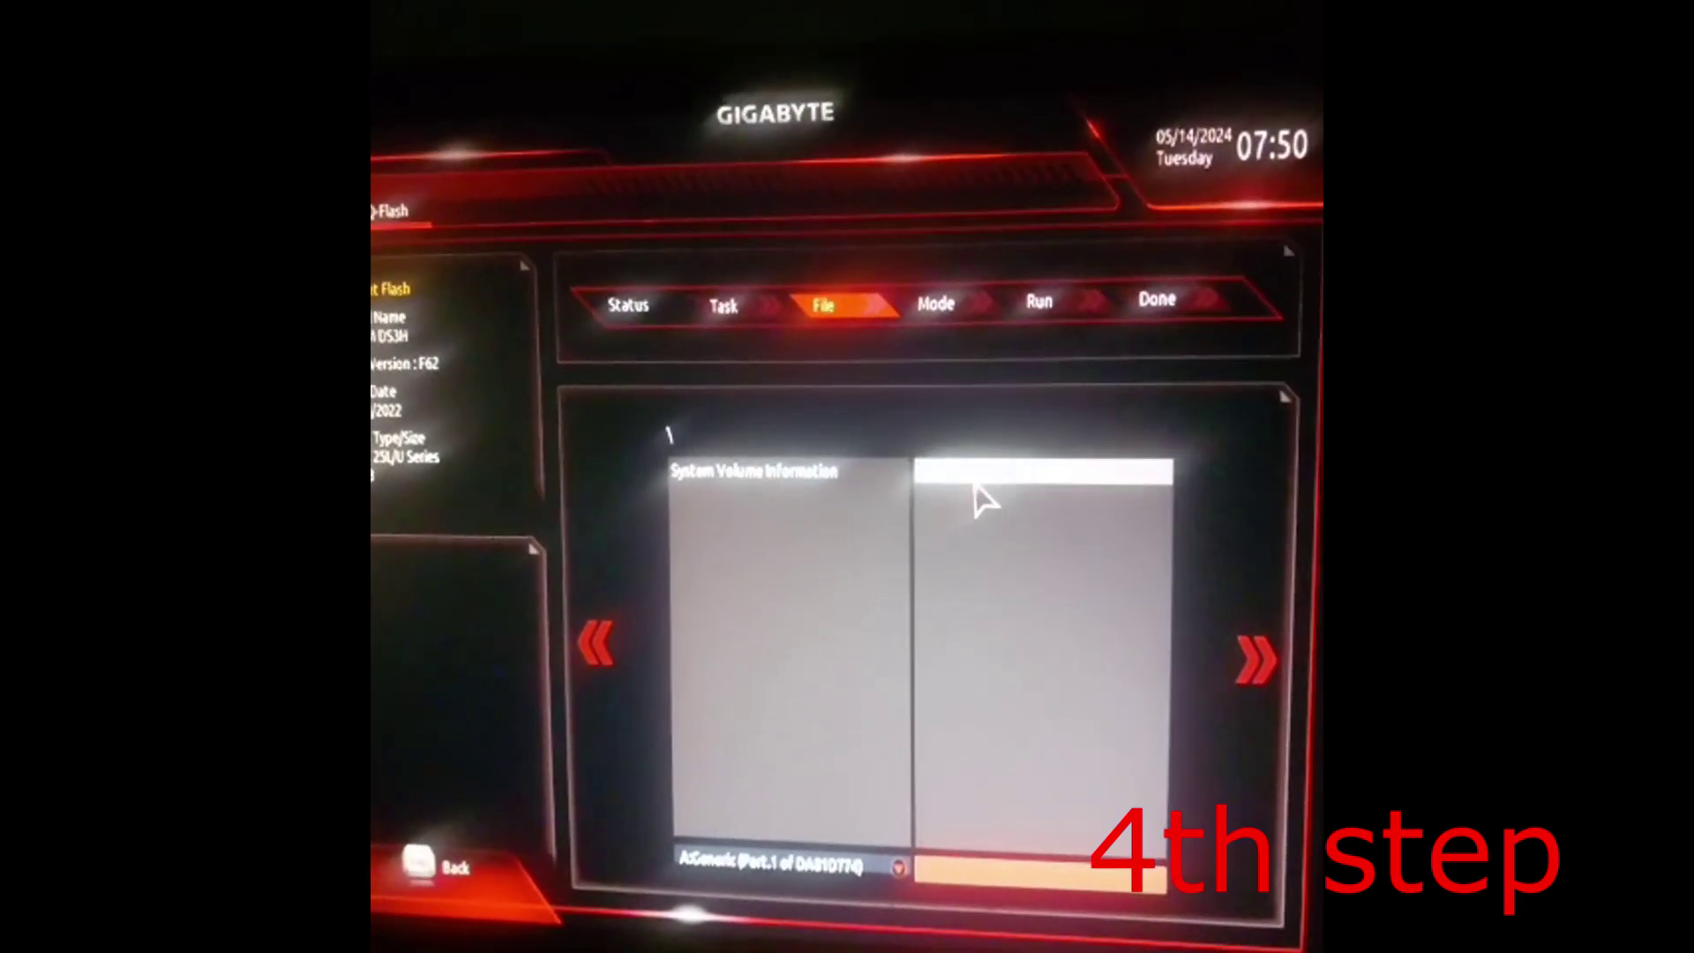